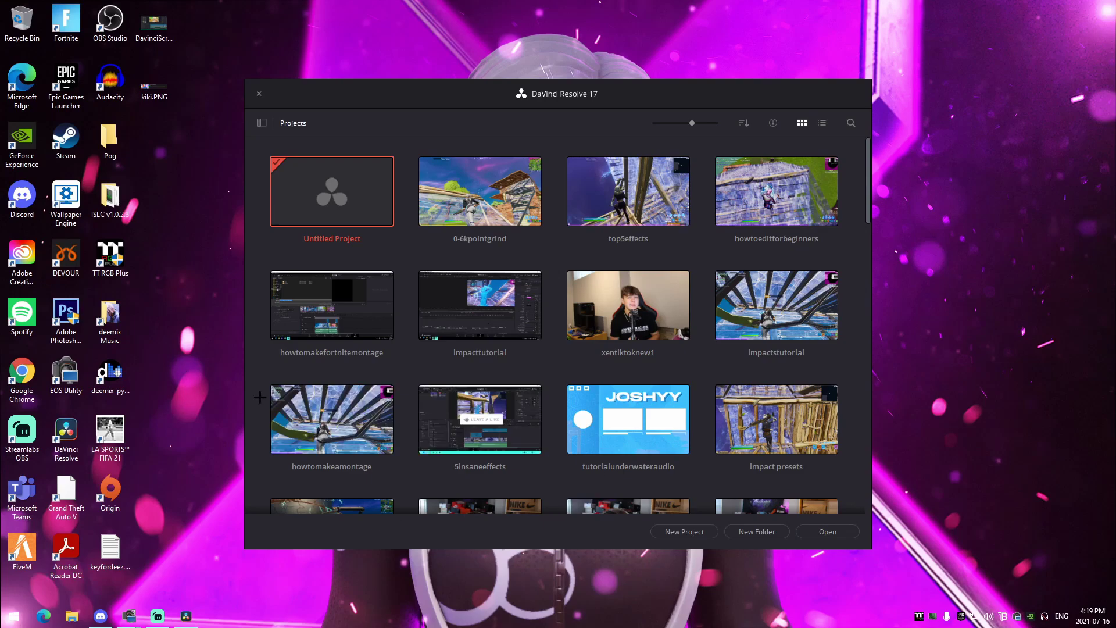
# - Create a new project named transitionstutorial
pyautogui.click(680, 531)
pyautogui.write('transitions')
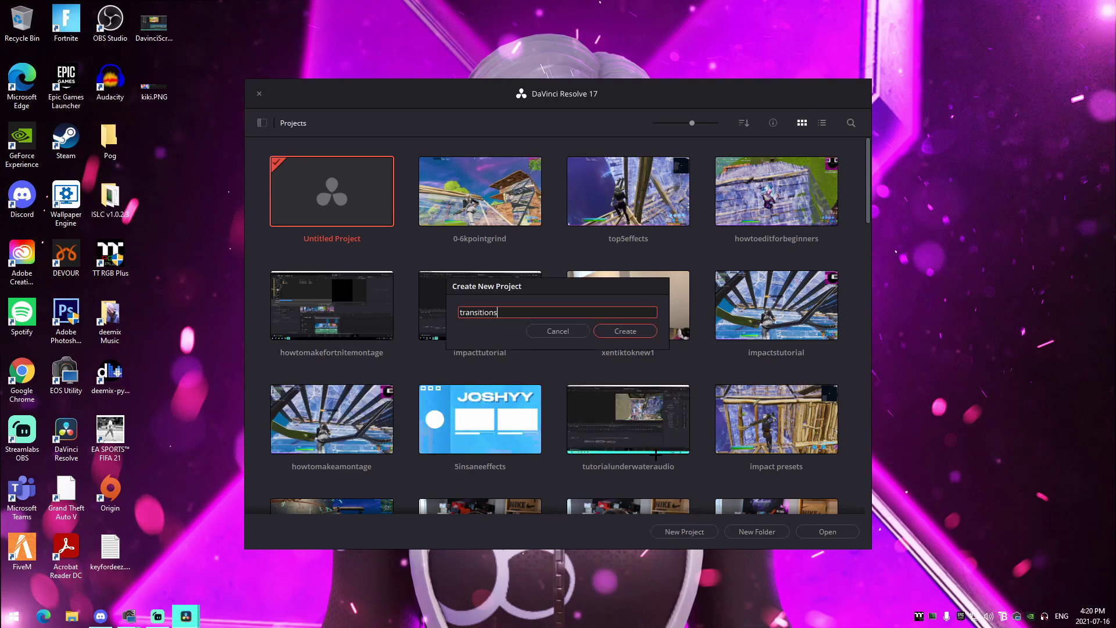
pyautogui.write('tutorial')
pyautogui.press('Return')
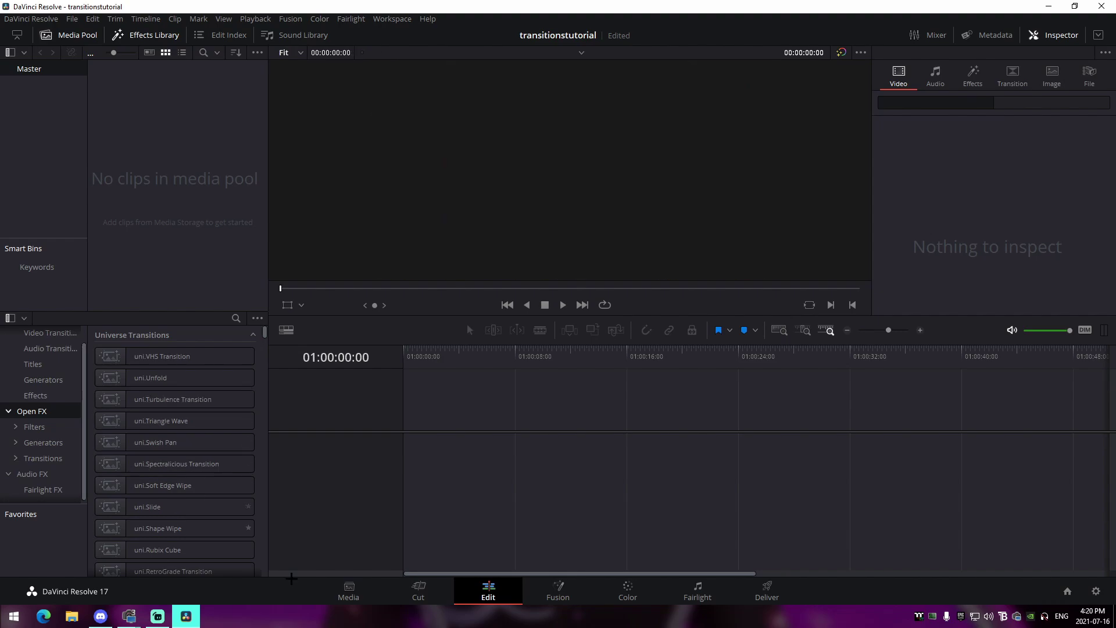
# - Import the first two Fortnite gameplay clips from the "clips july 15" folder into the media pool
pyautogui.click(71, 616)
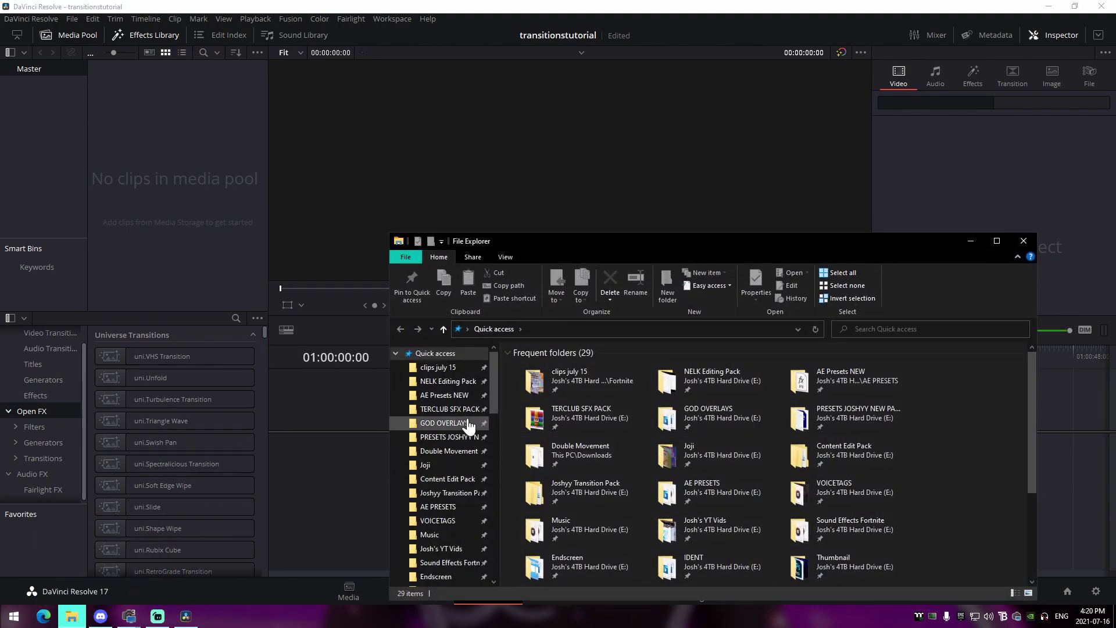
pyautogui.click(460, 369)
pyautogui.moveTo(605, 404); pyautogui.dragTo(229, 232)
pyautogui.click(635, 364)
pyautogui.moveTo(540, 387); pyautogui.dragTo(219, 275)
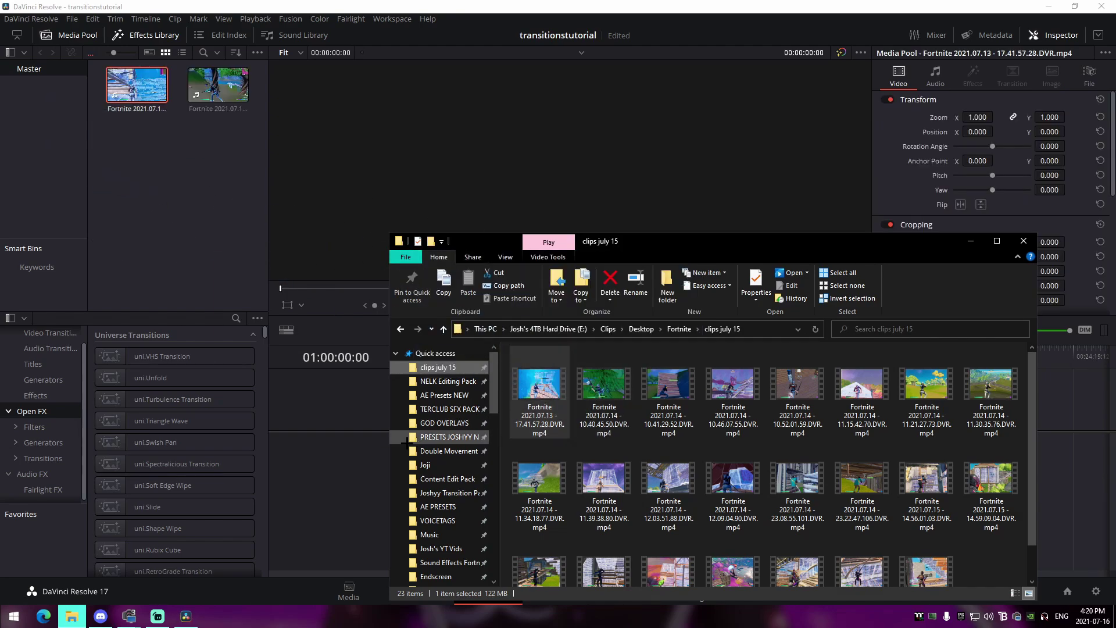
pyautogui.click(344, 426)
# - Check the timeline resolution and frame rate in the project settings, leaving the settings without changes
pyautogui.click(71, 18)
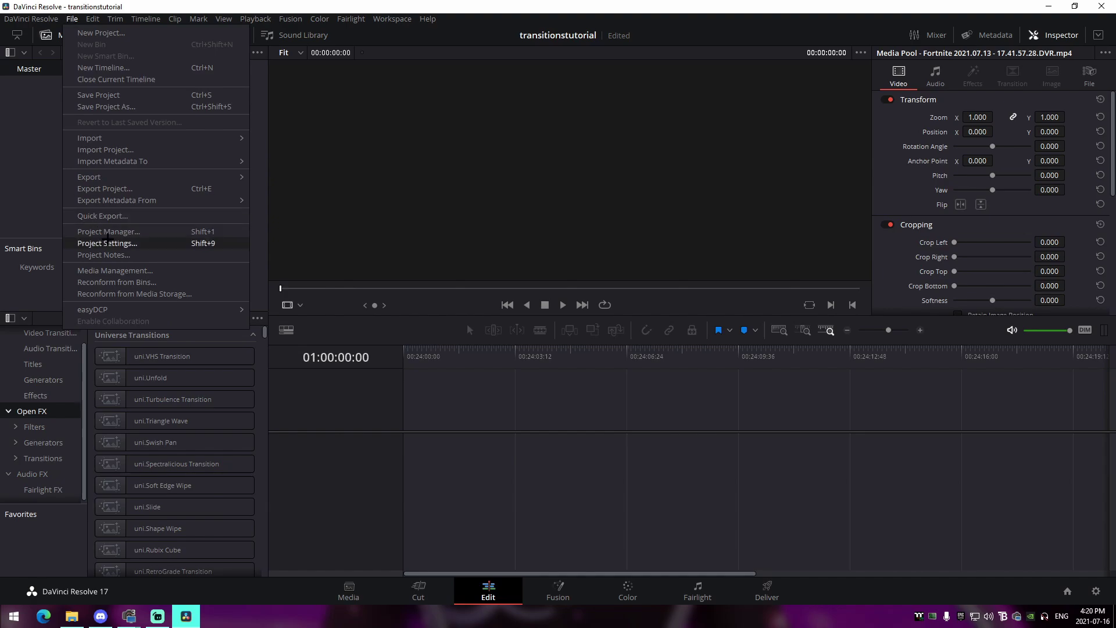
pyautogui.click(107, 244)
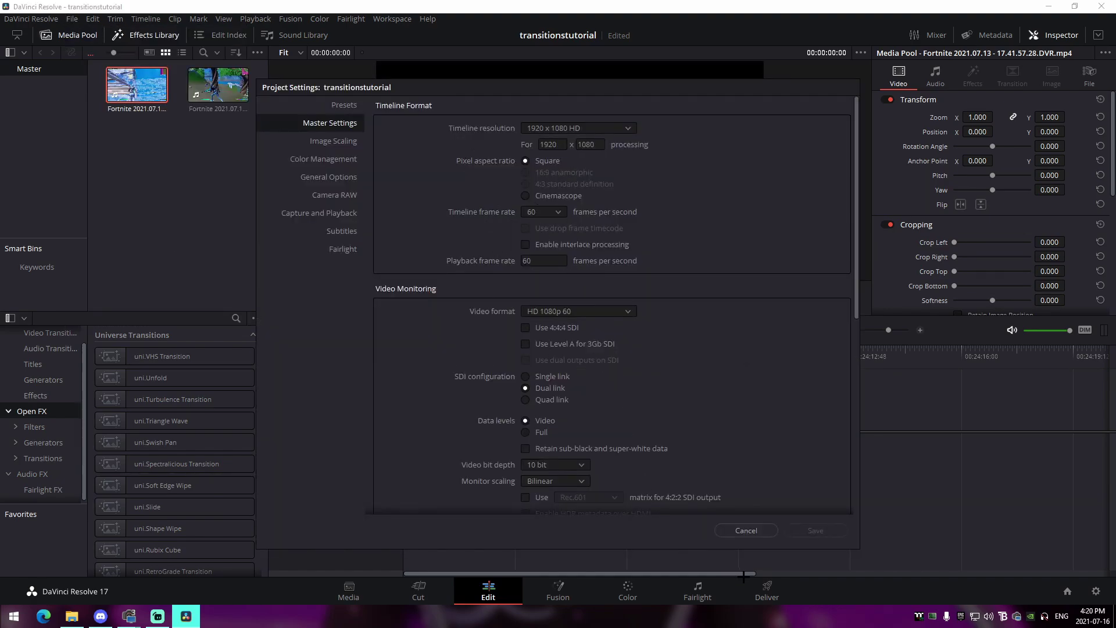
pyautogui.click(762, 529)
# - Place the two Fortnite clips end to end on the timeline and trim them to about 5 seconds in total
pyautogui.moveTo(137, 84); pyautogui.dragTo(414, 431)
pyautogui.moveTo(888, 330)
pyautogui.mouseDown()
pyautogui.moveTo(874, 330)
pyautogui.moveTo(896, 329)
pyautogui.mouseUp()
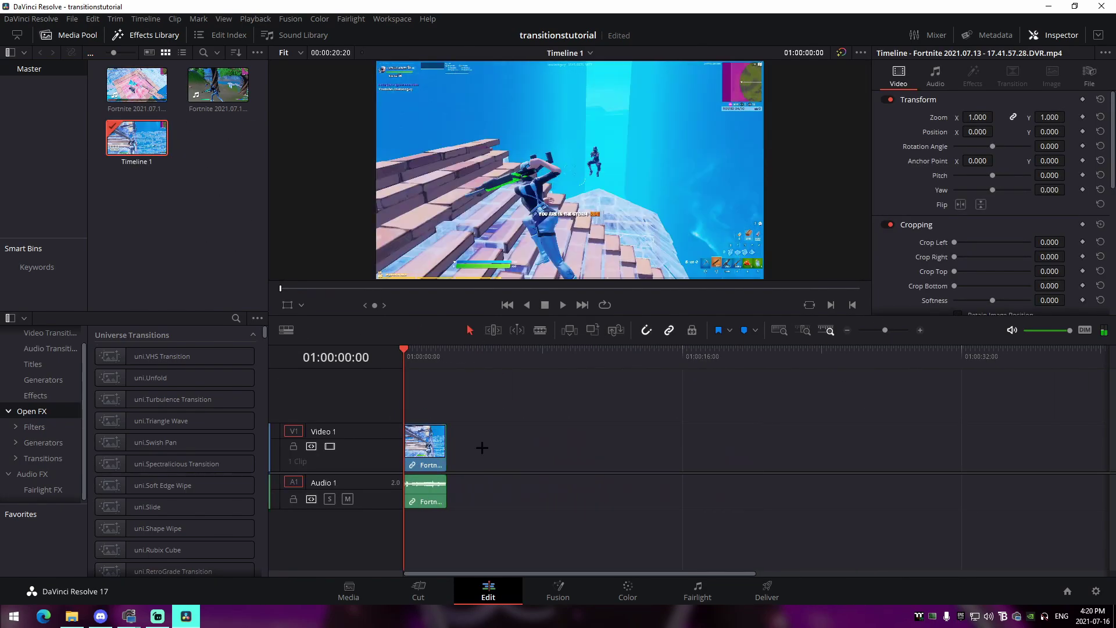
pyautogui.moveTo(218, 84); pyautogui.dragTo(506, 447)
pyautogui.moveTo(970, 442); pyautogui.dragTo(492, 443)
# - Preview the sequence and place the playhead on the cut between the two clips at 01:00:02:30
pyautogui.press('space')
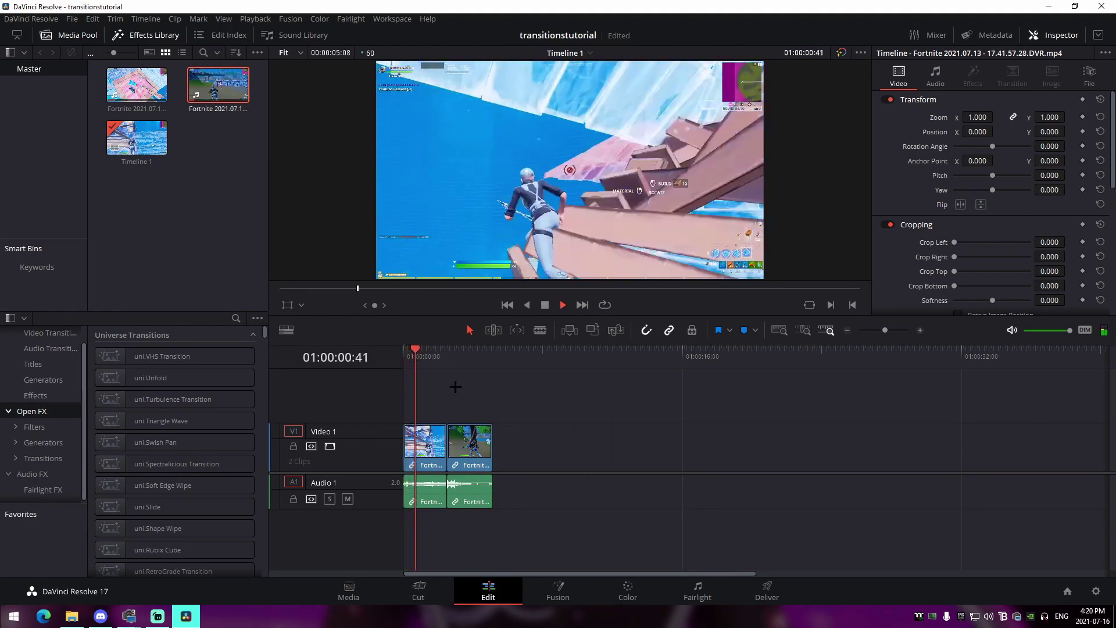
pyautogui.press('space')
pyautogui.click(460, 354)
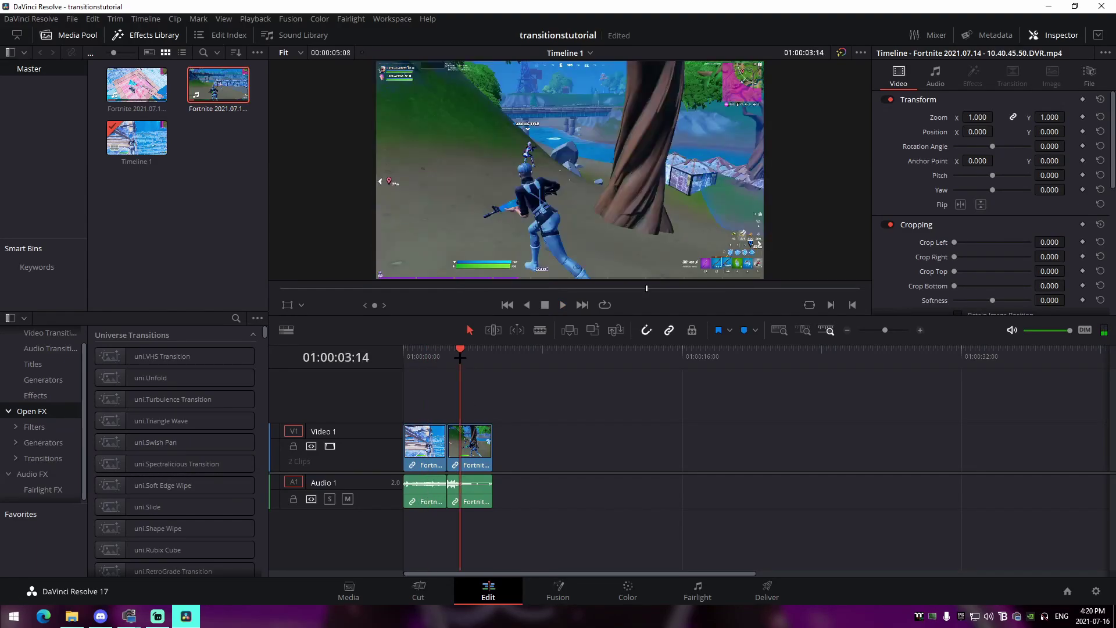
pyautogui.moveTo(457, 358)
pyautogui.mouseDown()
pyautogui.moveTo(480, 358)
pyautogui.moveTo(447, 358)
pyautogui.mouseUp()
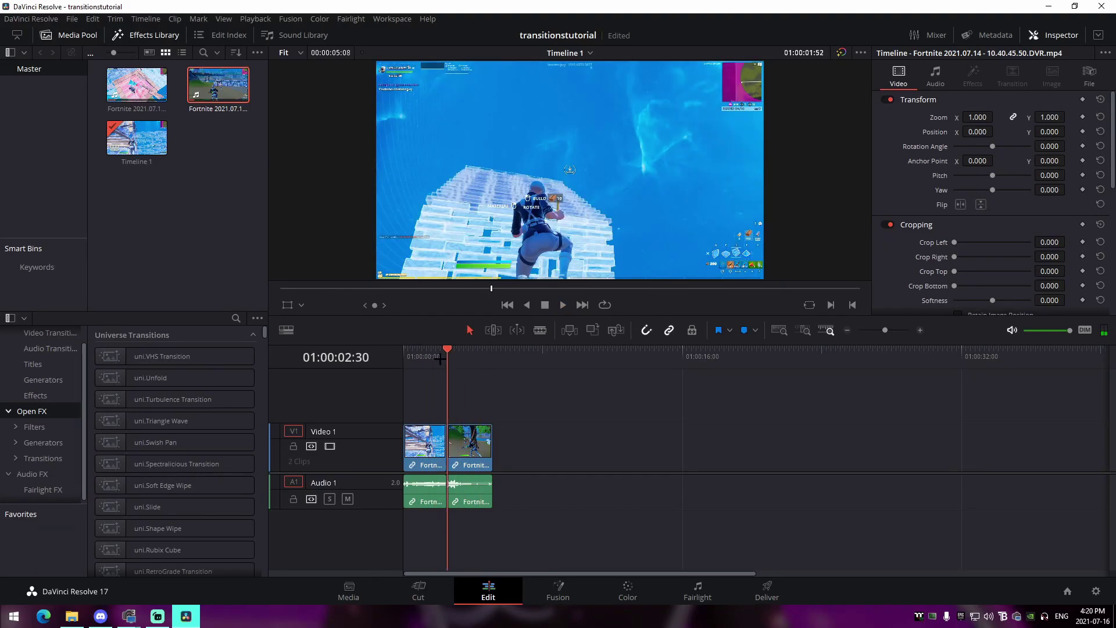
pyautogui.moveTo(894, 330); pyautogui.dragTo(892, 334)
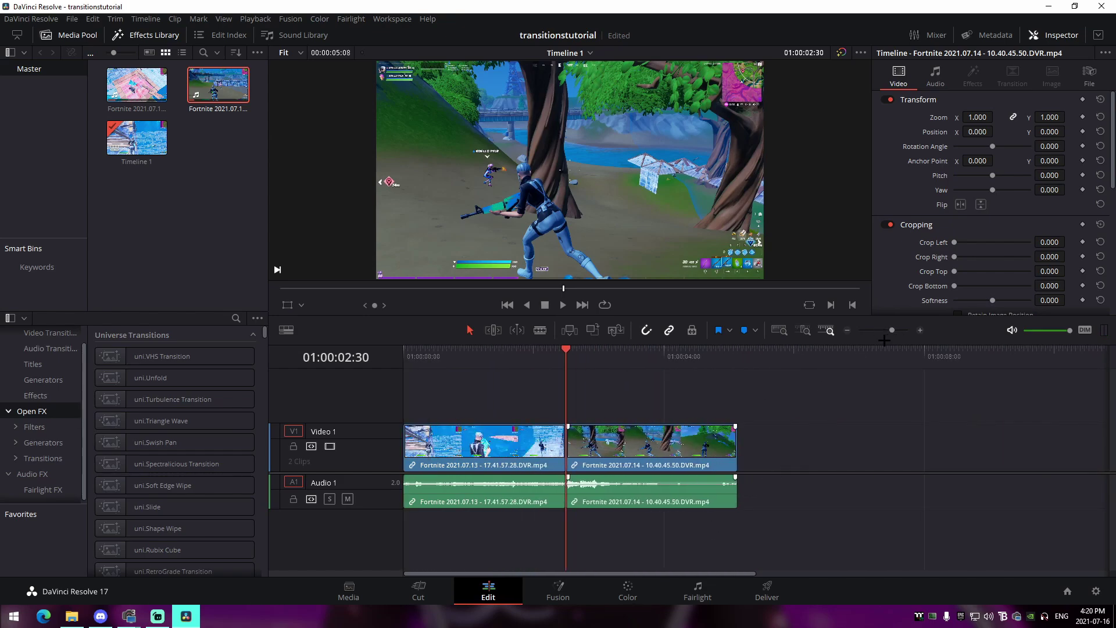
pyautogui.moveTo(895, 330); pyautogui.dragTo(890, 331)
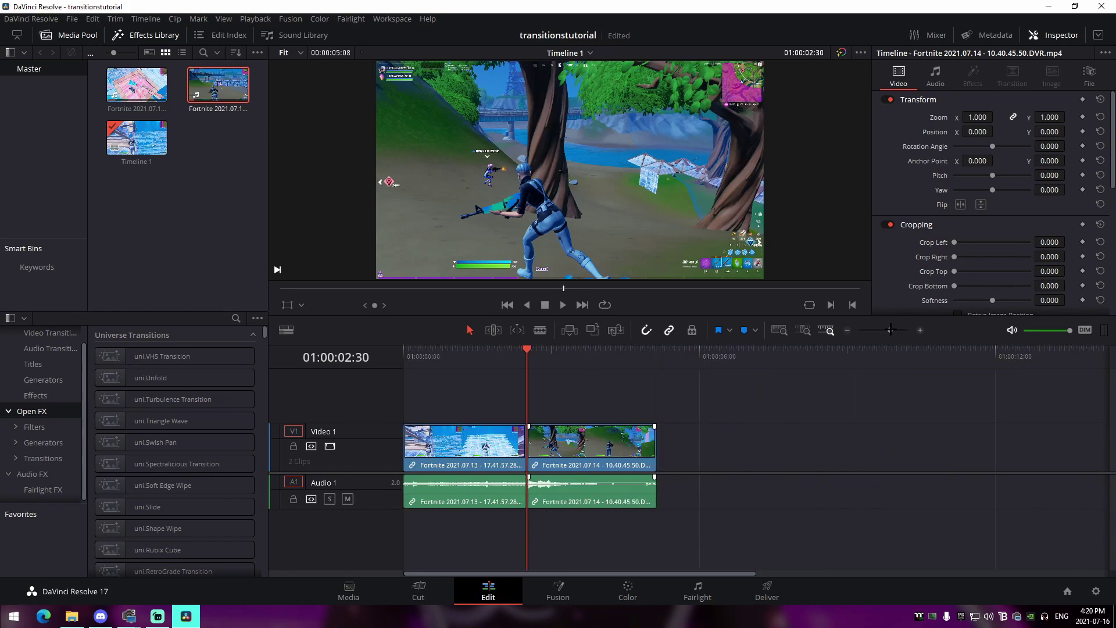
# - Add an Adjustment Clip about 2 seconds long on a track above the clips, centred over the cut, and place a marker at the cut
pyautogui.click(38, 396)
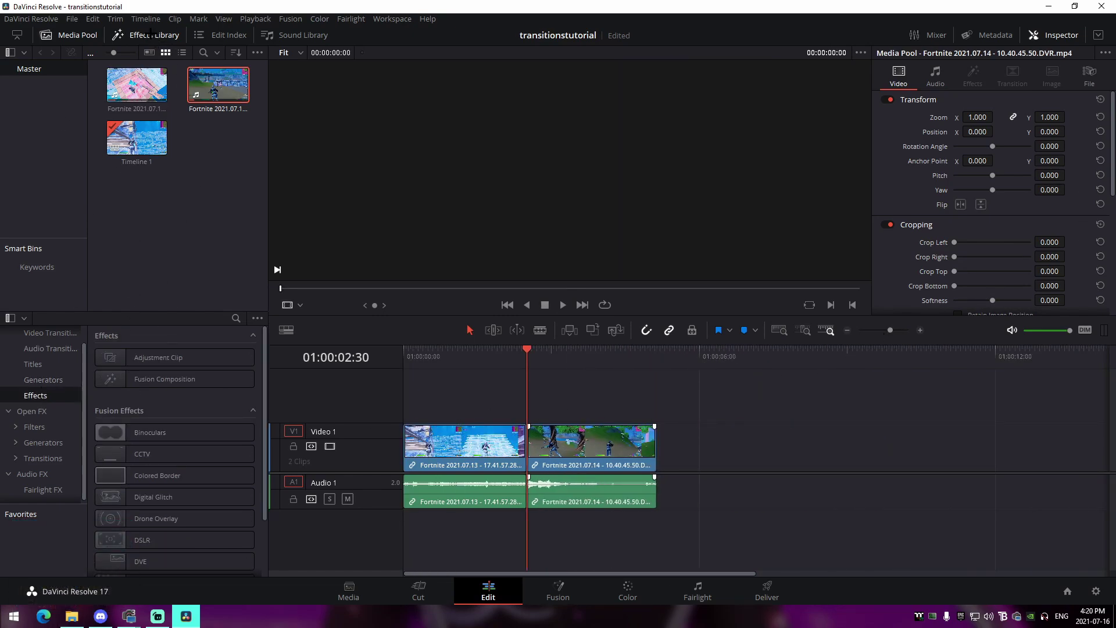
pyautogui.click(150, 35)
pyautogui.click(147, 35)
pyautogui.moveTo(158, 358); pyautogui.dragTo(730, 403)
pyautogui.moveTo(714, 407); pyautogui.dragTo(516, 400)
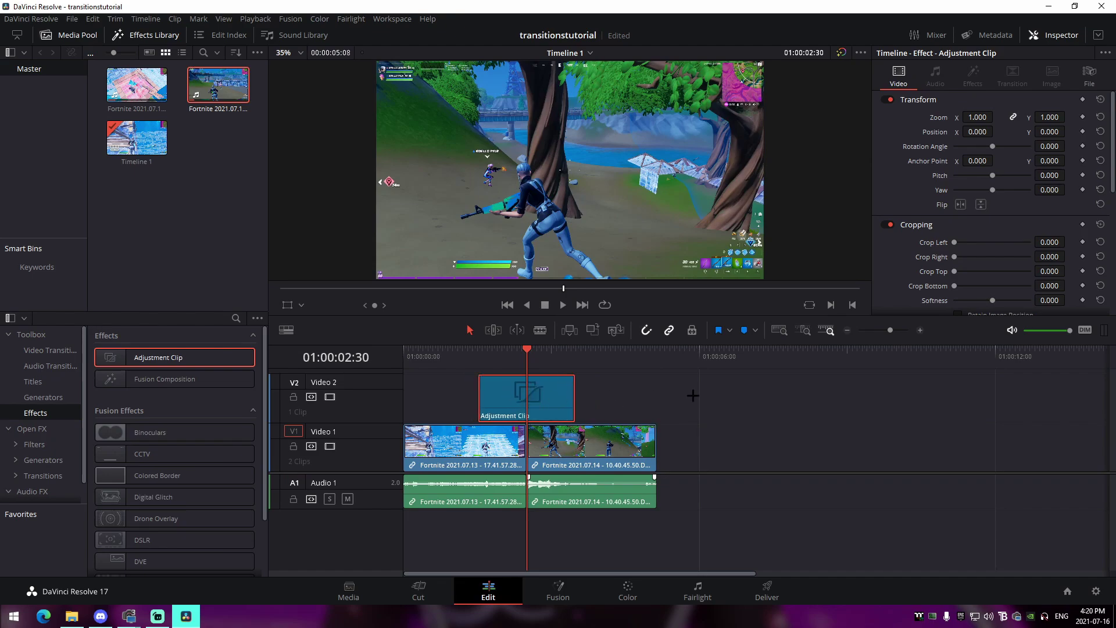
pyautogui.press('m')
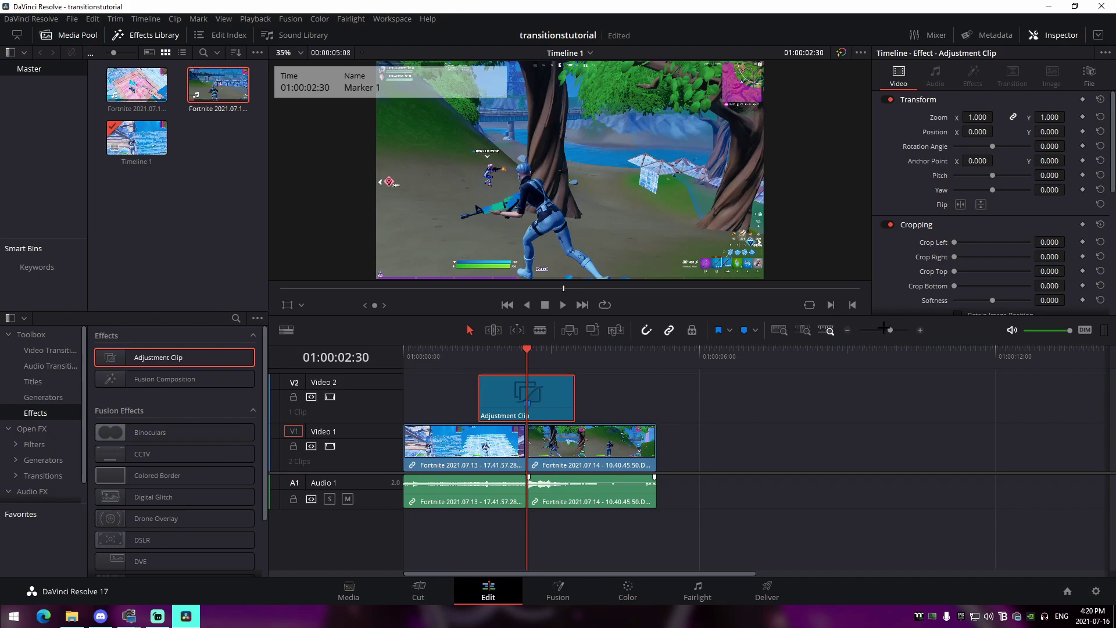
# - Open the adjustment clip in Fusion and insert an S_BlurMoCurves node between MediaIn1 and MediaOut1
pyautogui.click(552, 594)
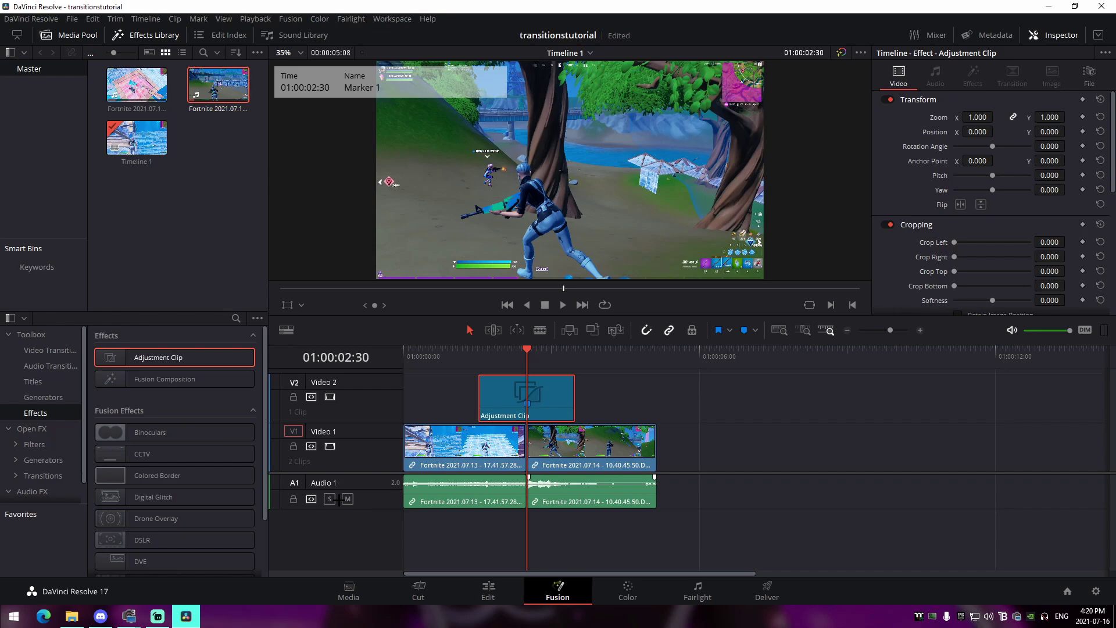
pyautogui.hotkey('shift', 'space')
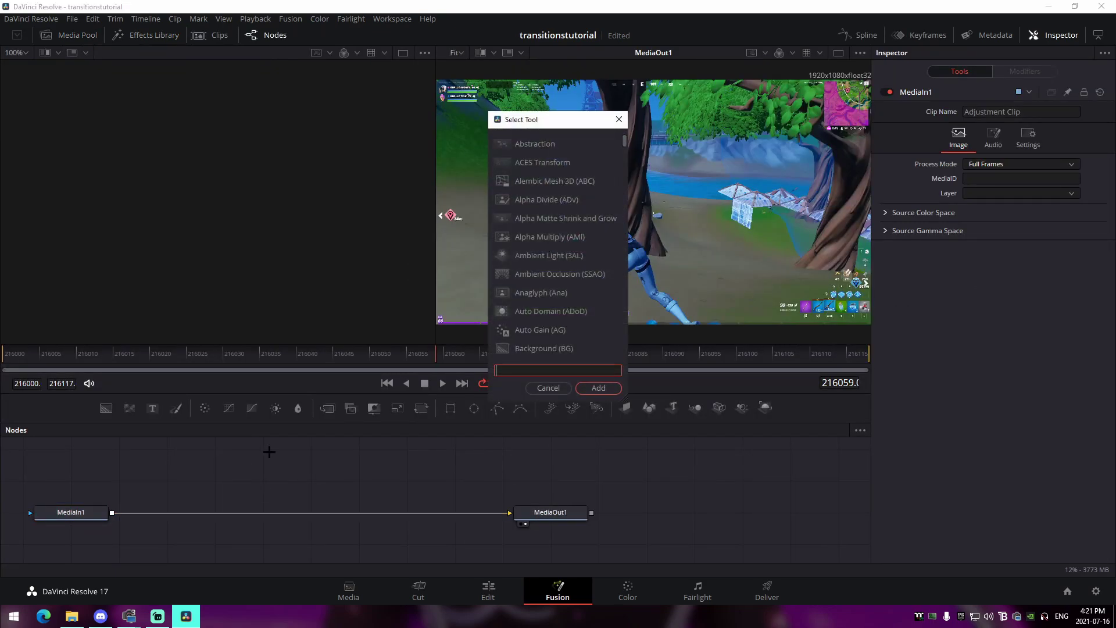
pyautogui.write('blurmo')
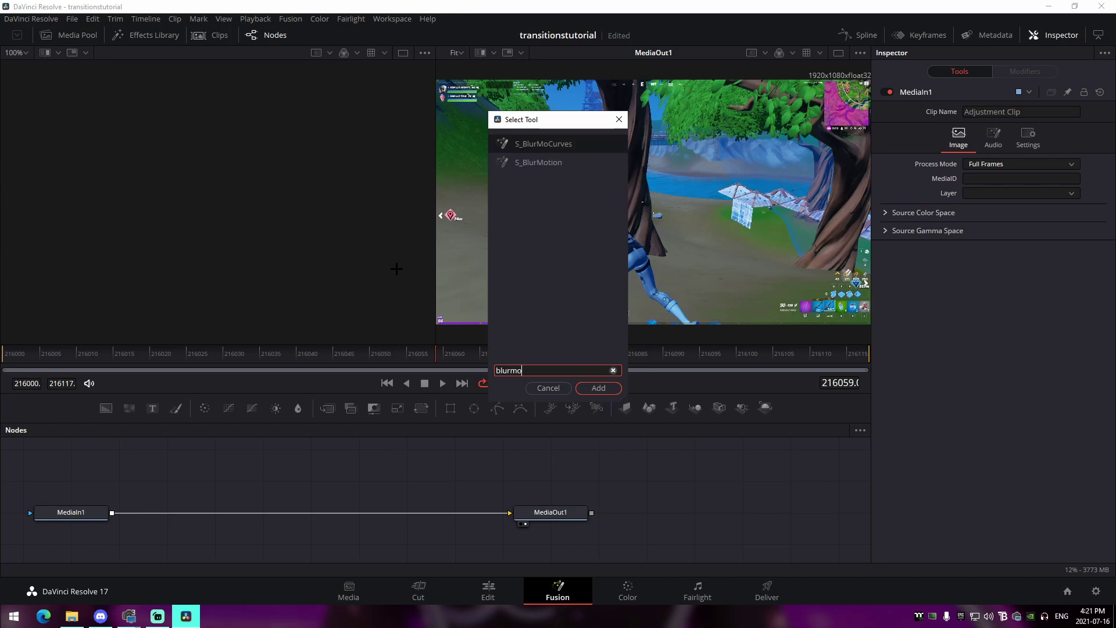
pyautogui.click(599, 386)
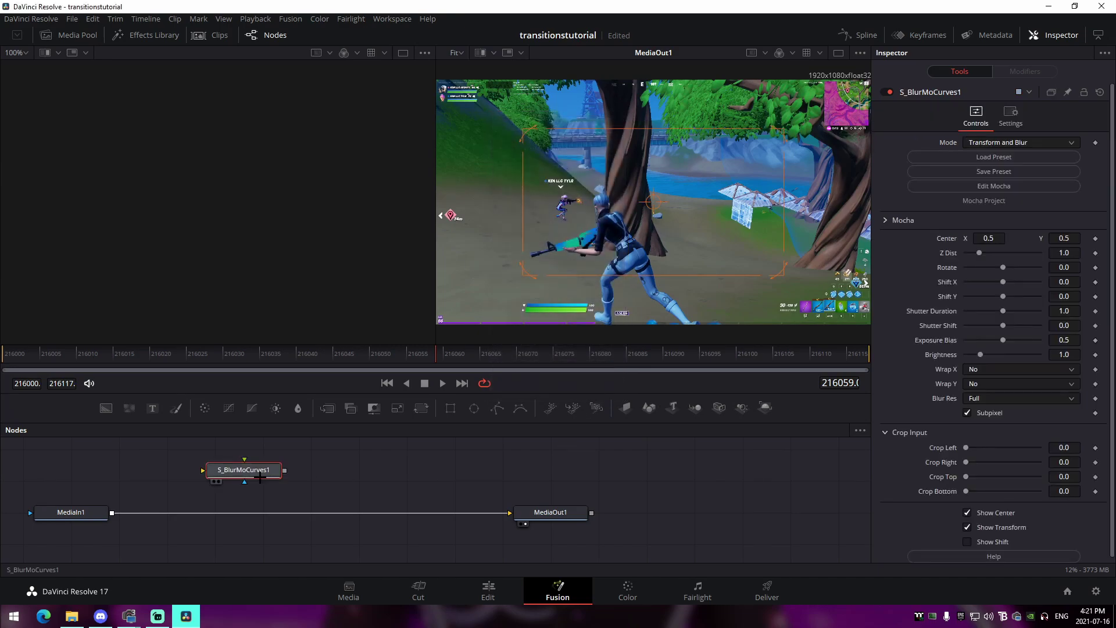
pyautogui.moveTo(249, 466)
pyautogui.mouseDown()
pyautogui.moveTo(297, 479)
pyautogui.moveTo(279, 459)
pyautogui.moveTo(256, 460)
pyautogui.mouseUp()
pyautogui.moveTo(488, 514); pyautogui.dragTo(517, 538)
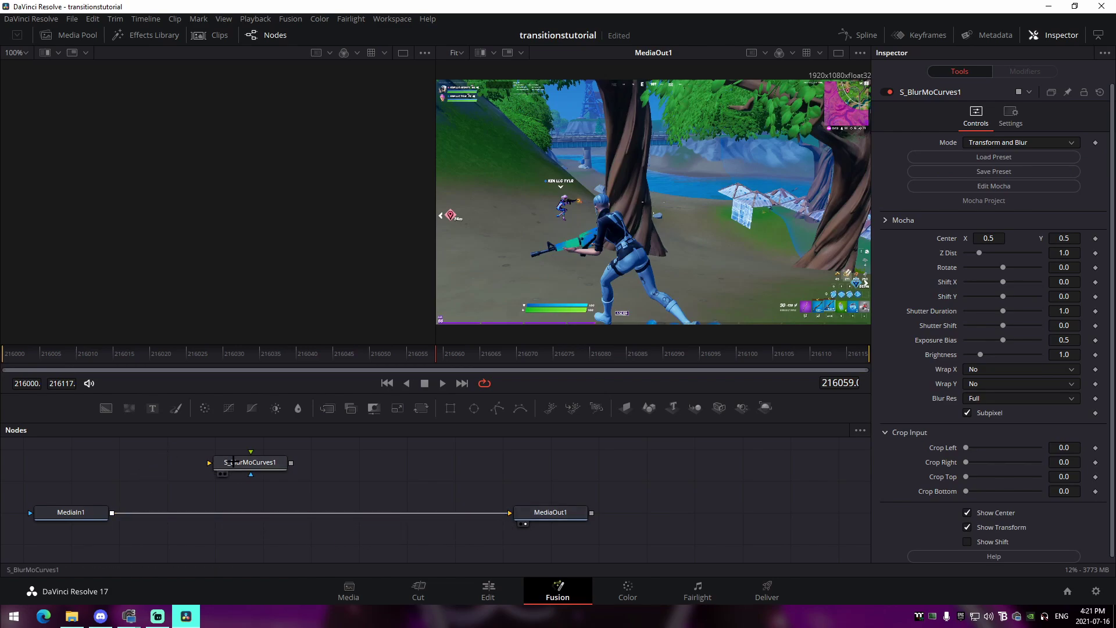
pyautogui.moveTo(262, 463); pyautogui.dragTo(339, 511)
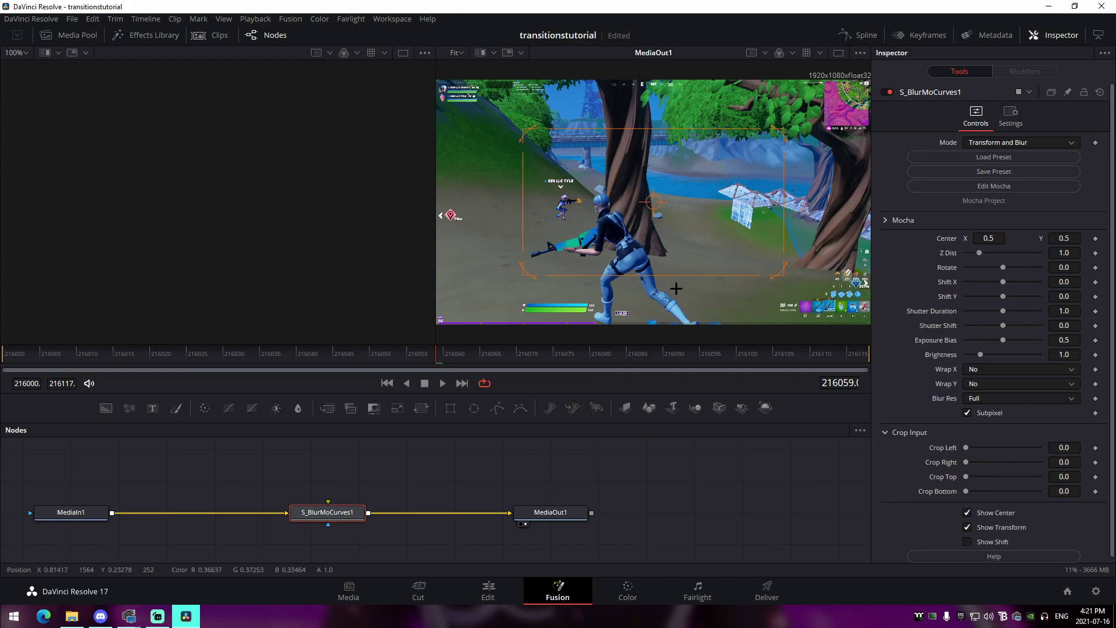
# - Raise Z Dist to 1.489 on the S_BlurMoCurves node and set both Wrap X and Wrap Y to Reflect
pyautogui.click(1095, 254)
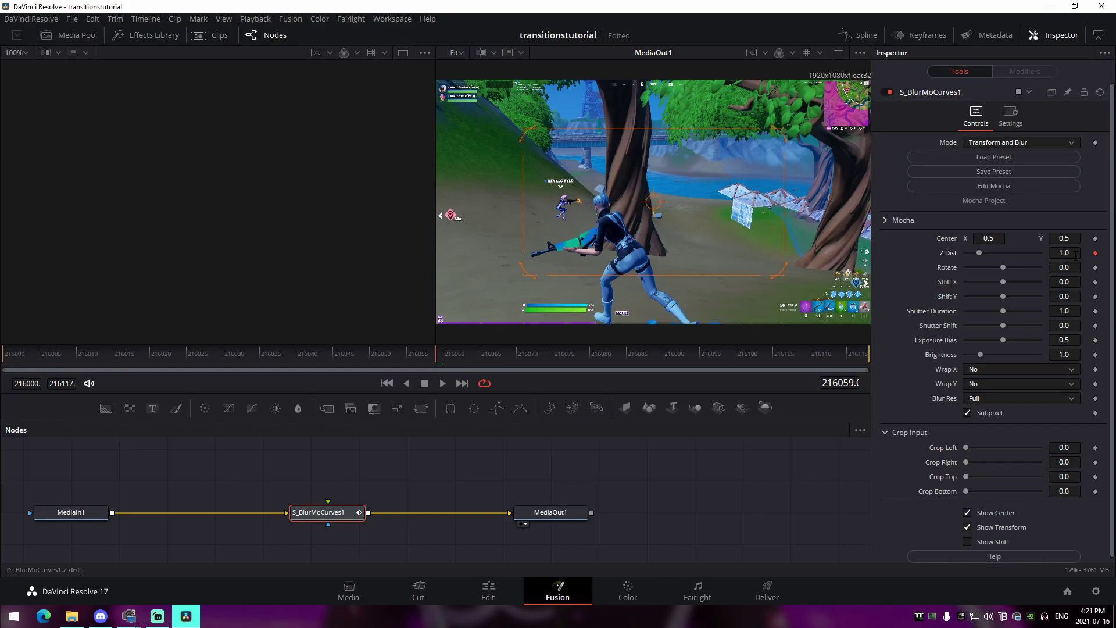
pyautogui.click(1095, 254)
pyautogui.moveTo(978, 253)
pyautogui.mouseDown()
pyautogui.moveTo(1040, 252)
pyautogui.moveTo(967, 253)
pyautogui.moveTo(986, 256)
pyautogui.mouseUp()
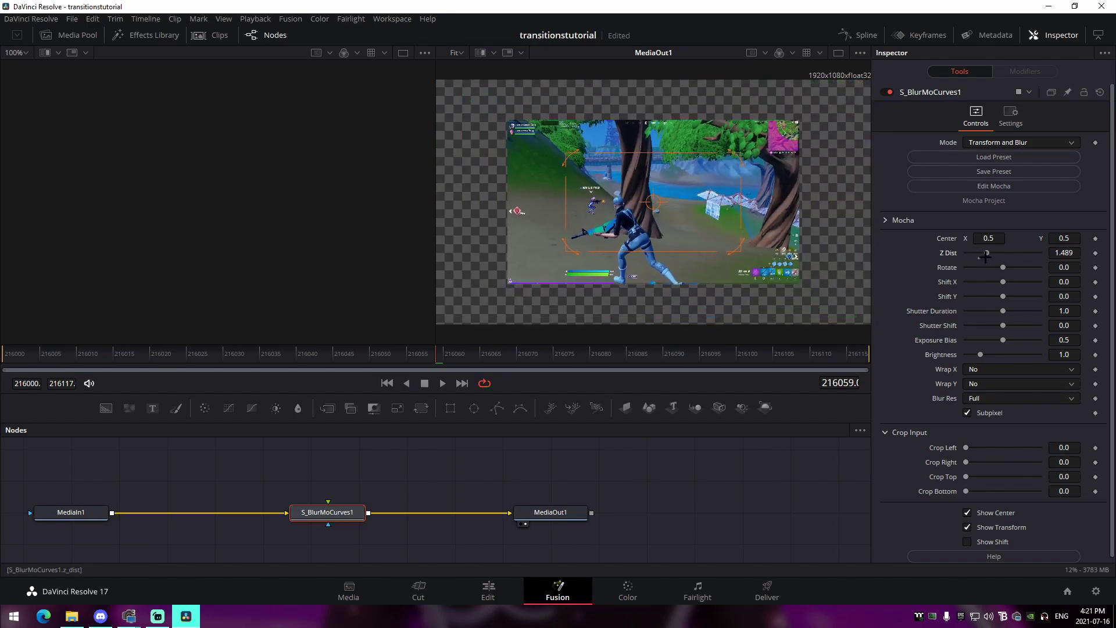
pyautogui.click(999, 370)
pyautogui.click(983, 410)
pyautogui.click(981, 384)
pyautogui.click(975, 425)
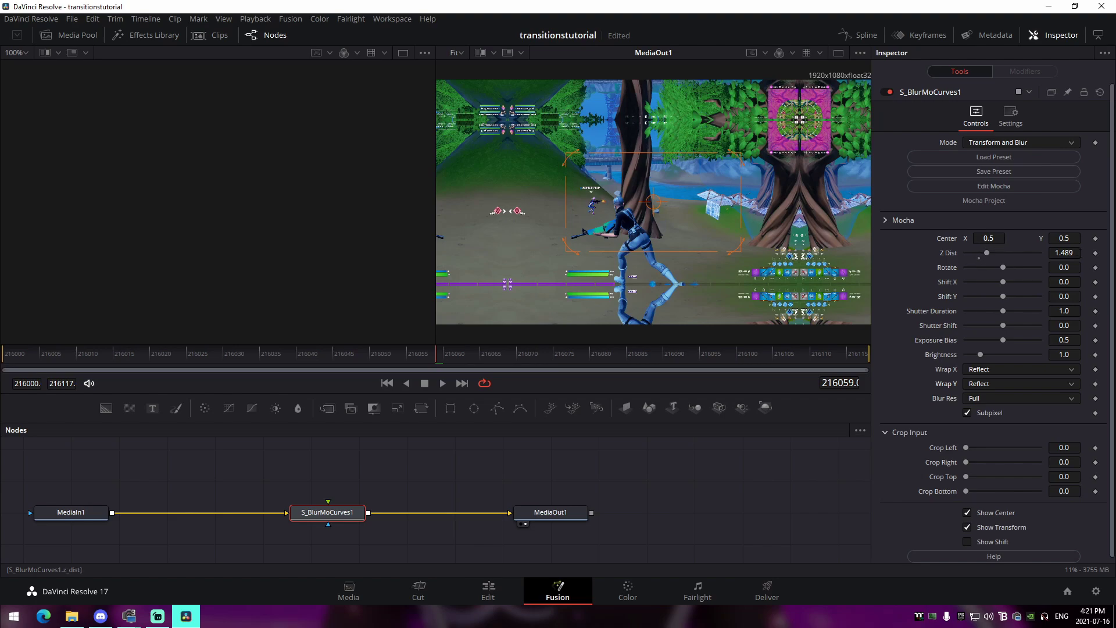
# - Set Z Dist back to 1.0 on the S_BlurMoCurves node
pyautogui.click(1064, 253)
pyautogui.write('1')
pyautogui.press('Tab')
pyautogui.click(1030, 238)
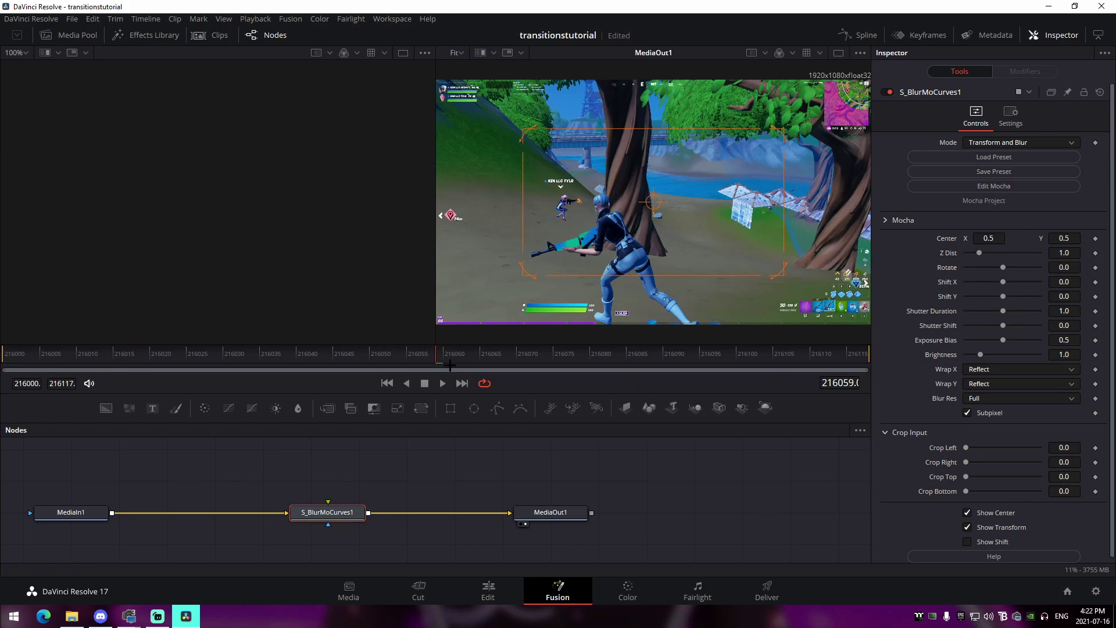
# - Set Z Dist to 0.7 and keyframe it at frame 216058, the last frame before the cut
pyautogui.click(430, 354)
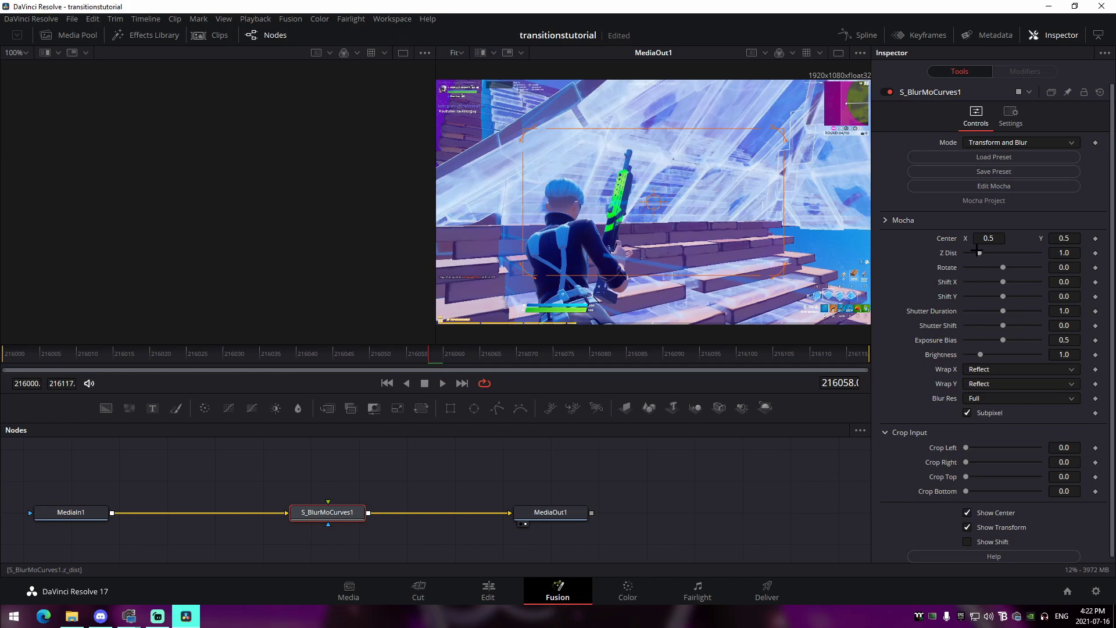
pyautogui.moveTo(979, 252); pyautogui.dragTo(975, 253)
pyautogui.click(1065, 253)
pyautogui.press('BackSpace')
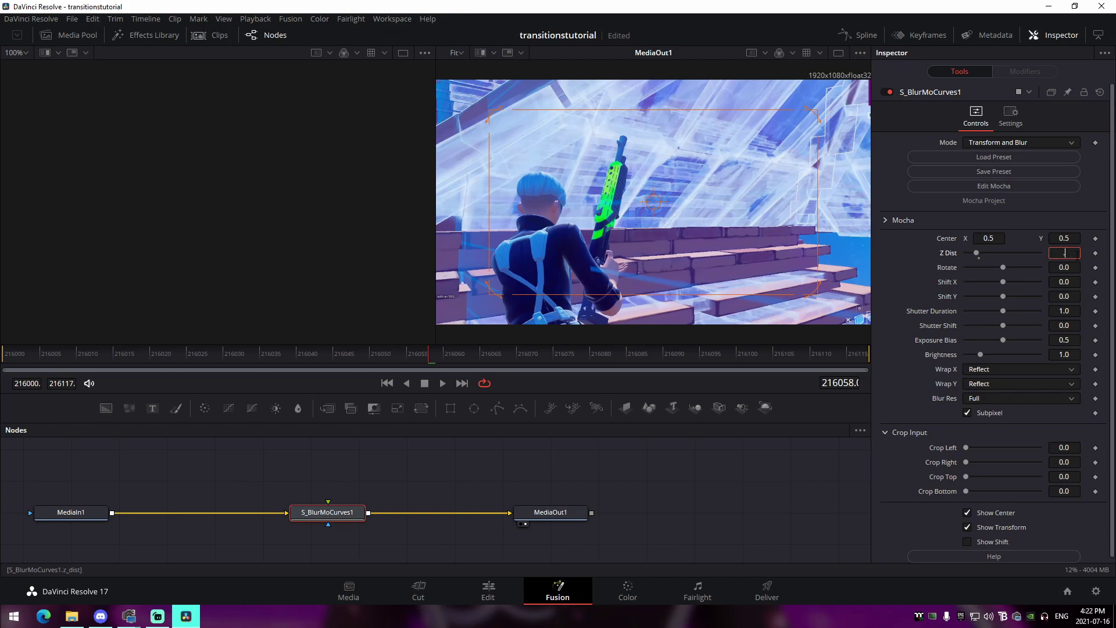
pyautogui.write('.7')
pyautogui.press('Tab')
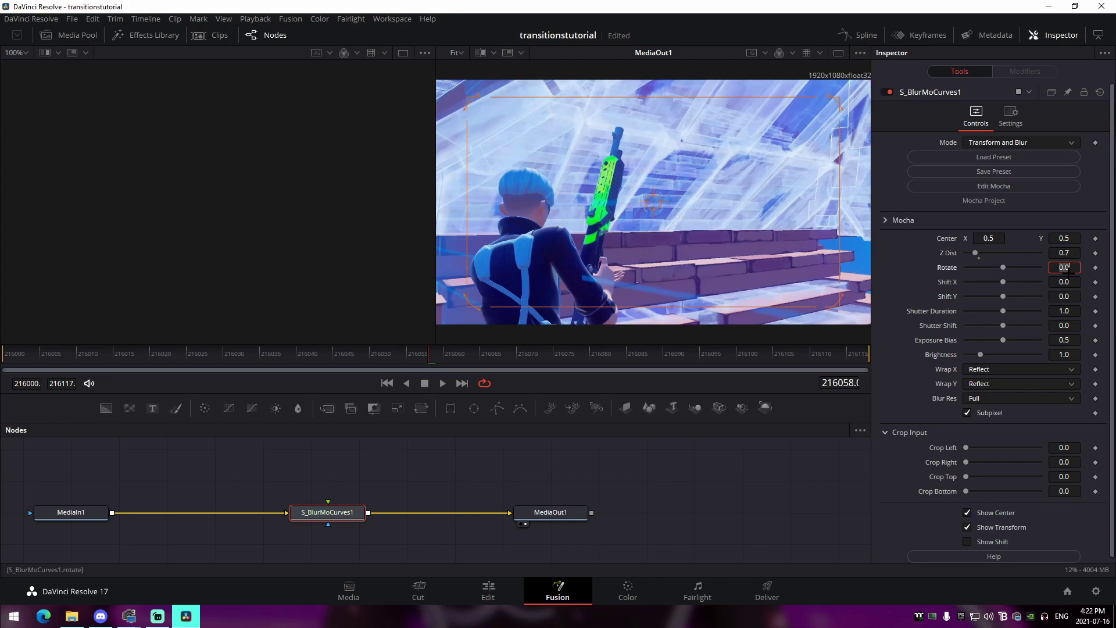
pyautogui.click(1096, 253)
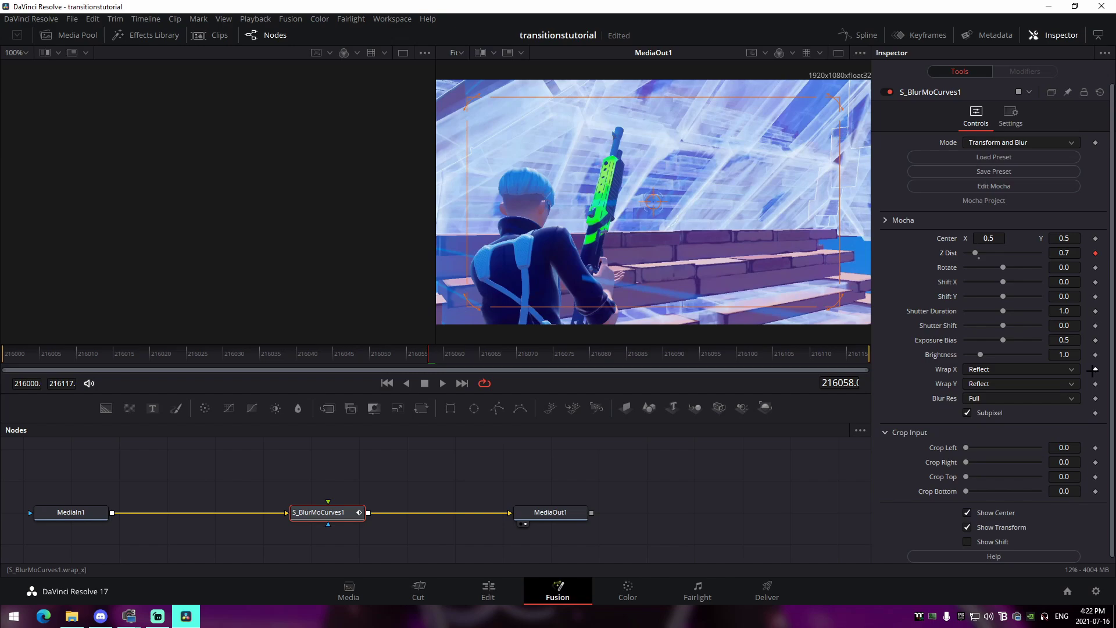
# - Add a starting Z Dist keyframe of 1.0 at frame 216051
pyautogui.press('space')
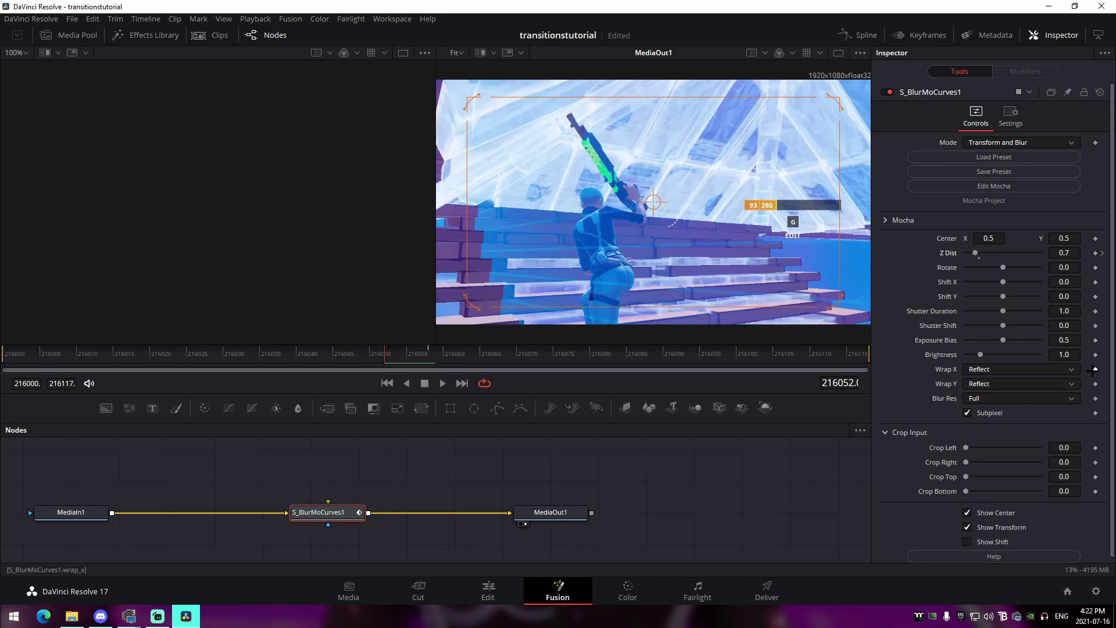
pyautogui.click(1070, 253)
pyautogui.write('1')
pyautogui.press('Tab')
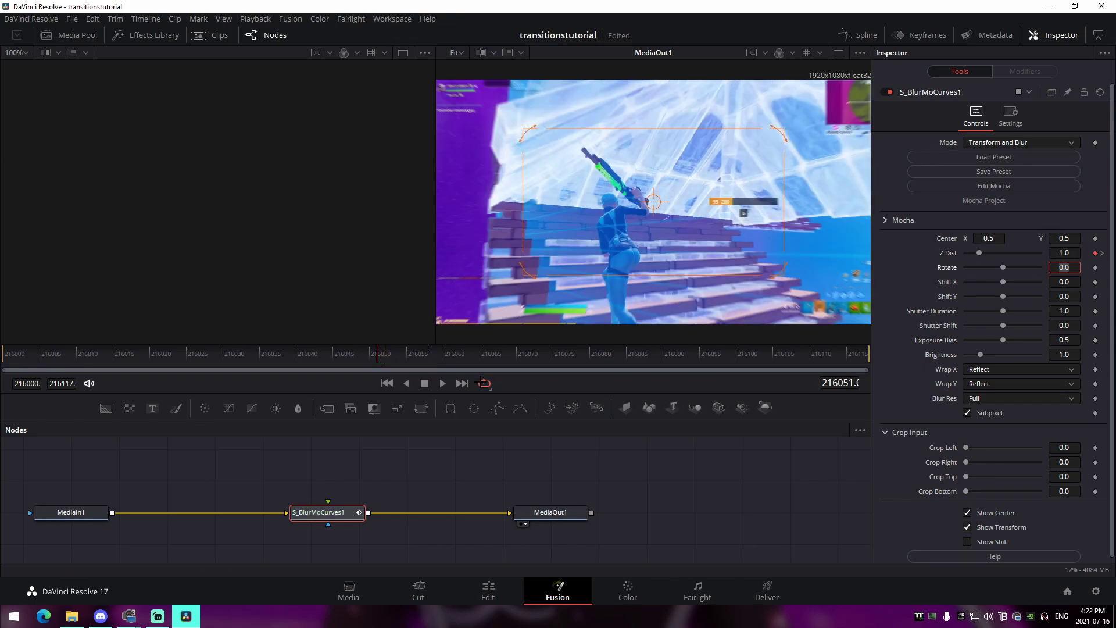
# - Add a Z Dist keyframe of 1.4 at frame 216059, the first frame after the cut
pyautogui.click(421, 355)
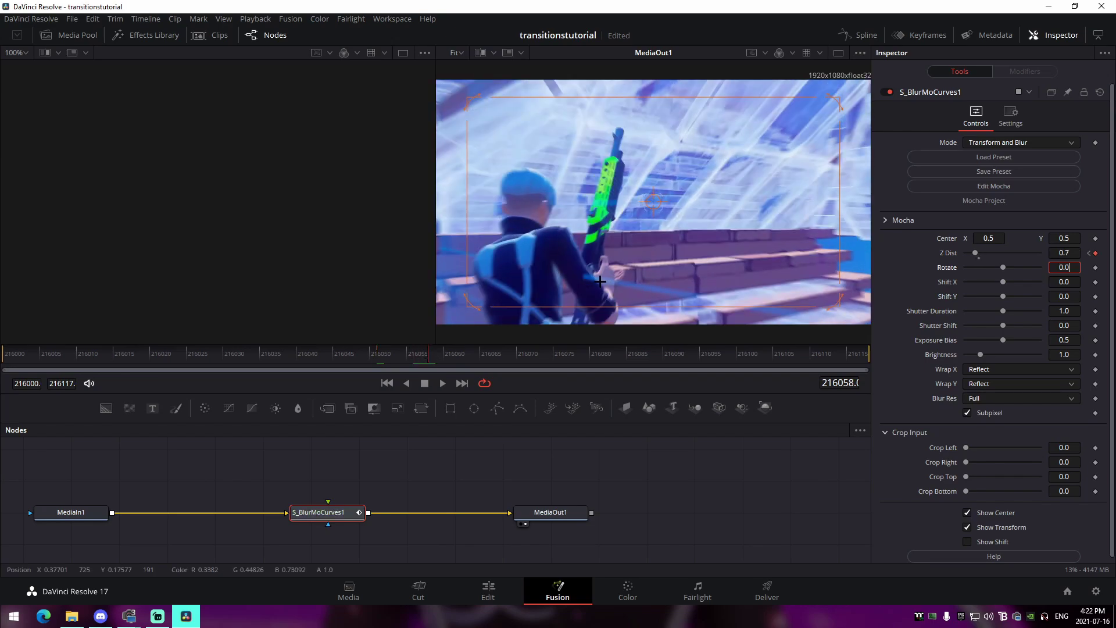
pyautogui.click(602, 487)
pyautogui.press('Right')
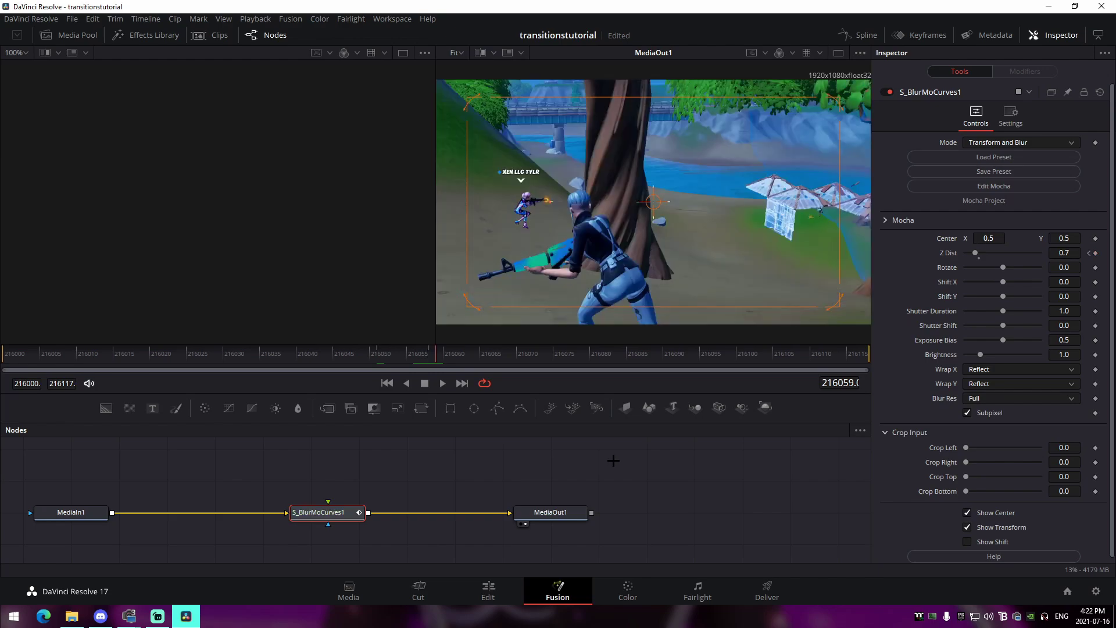
pyautogui.click(1076, 252)
pyautogui.press('Return')
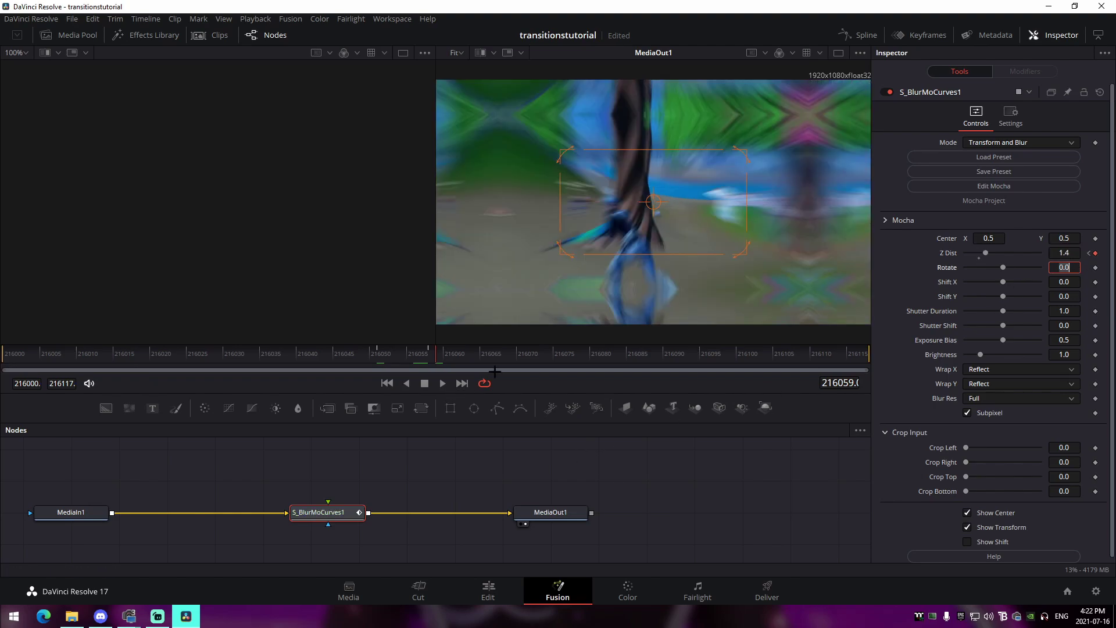
# - Add an ending Z Dist keyframe of 1.0 at frame 216066
pyautogui.press('Right')
pyautogui.press('Right')
pyautogui.press('Right')
pyautogui.press('Right')
pyautogui.press('Right')
pyautogui.press('Right')
pyautogui.press('Right')
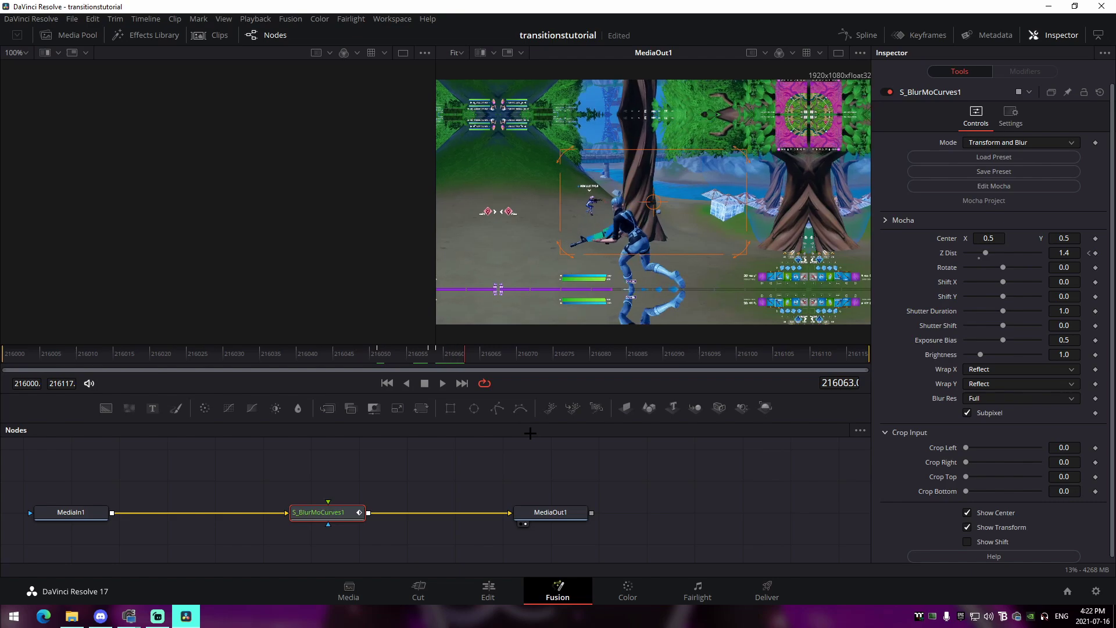
pyautogui.doubleClick(1064, 253)
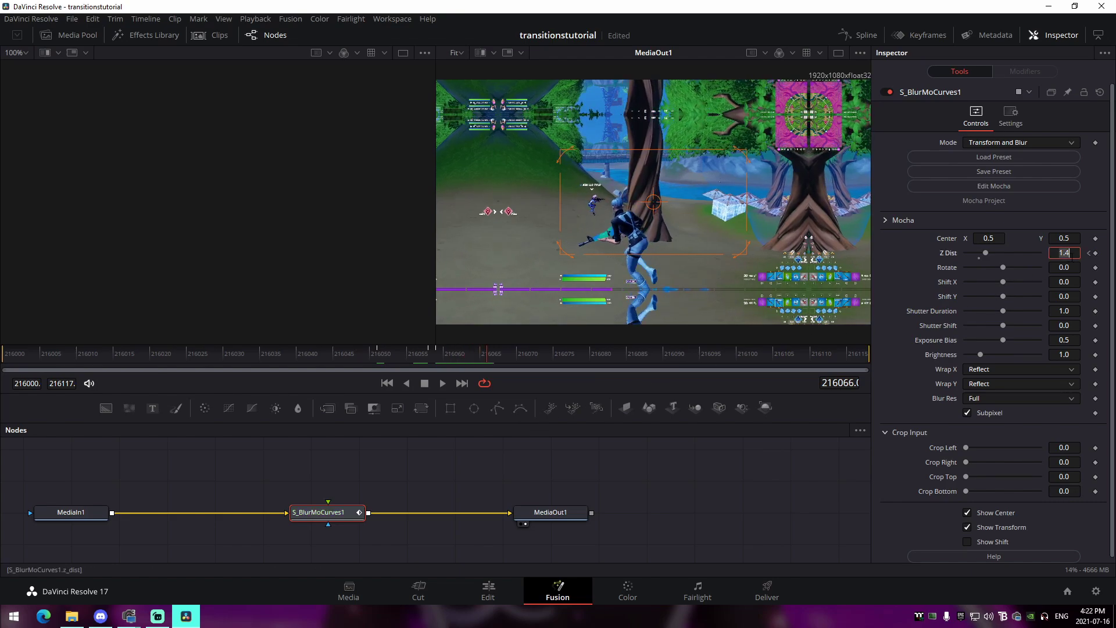
pyautogui.write('1')
pyautogui.press('Tab')
# - Play and scrub through the zoom transition around the cut to review its keyframed motion
pyautogui.click(435, 352)
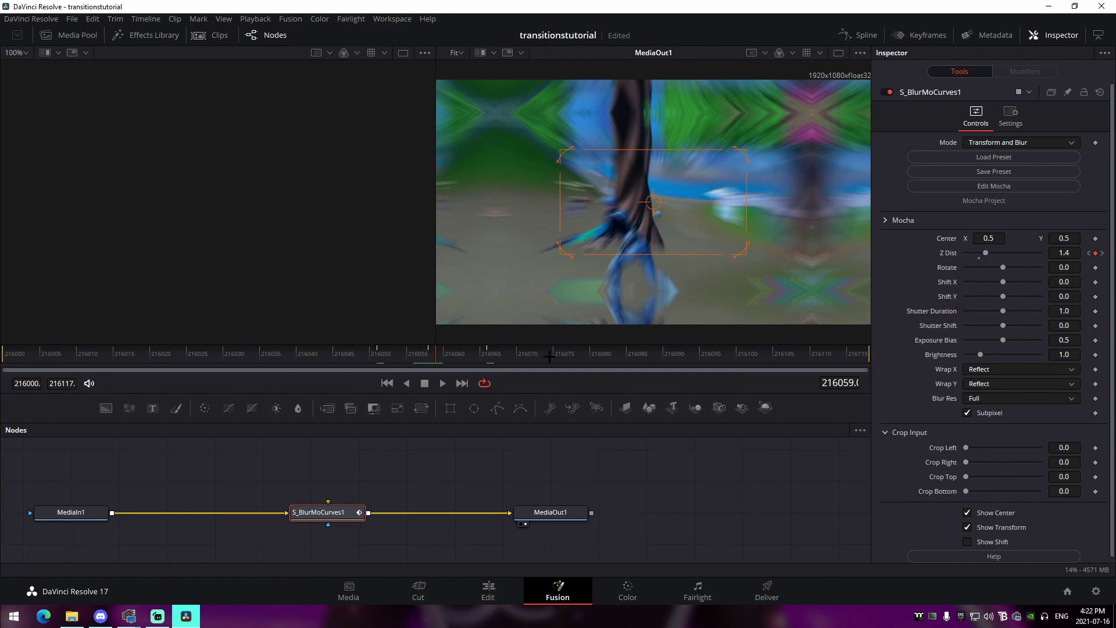
pyautogui.moveTo(410, 355); pyautogui.dragTo(359, 357)
pyautogui.press('space')
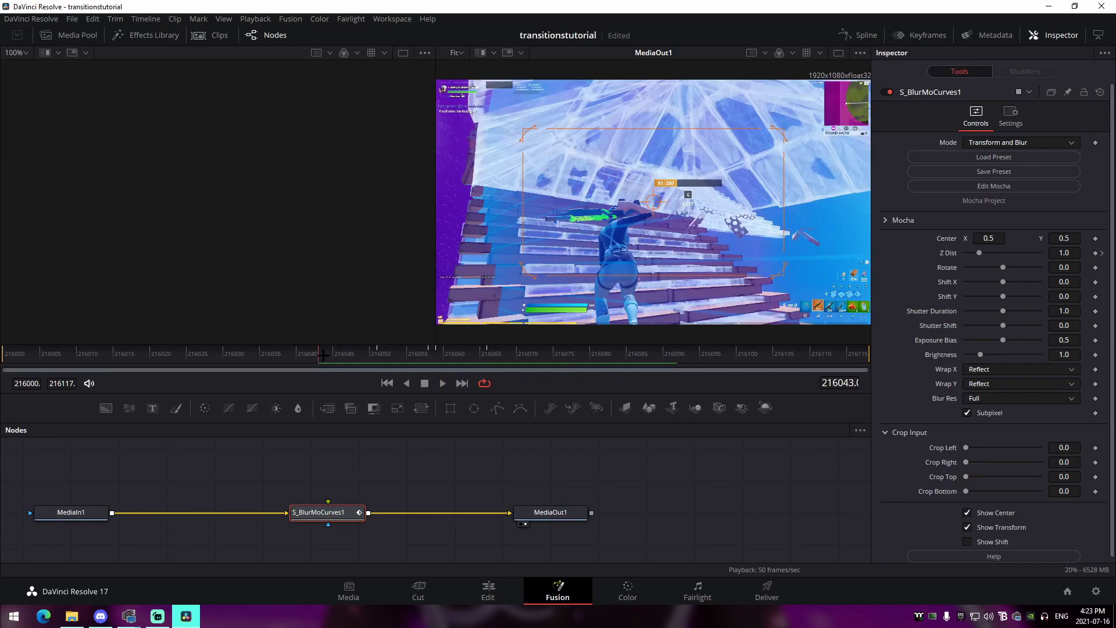
pyautogui.press('space')
pyautogui.moveTo(323, 354); pyautogui.dragTo(612, 355)
pyautogui.moveTo(363, 354); pyautogui.dragTo(378, 358)
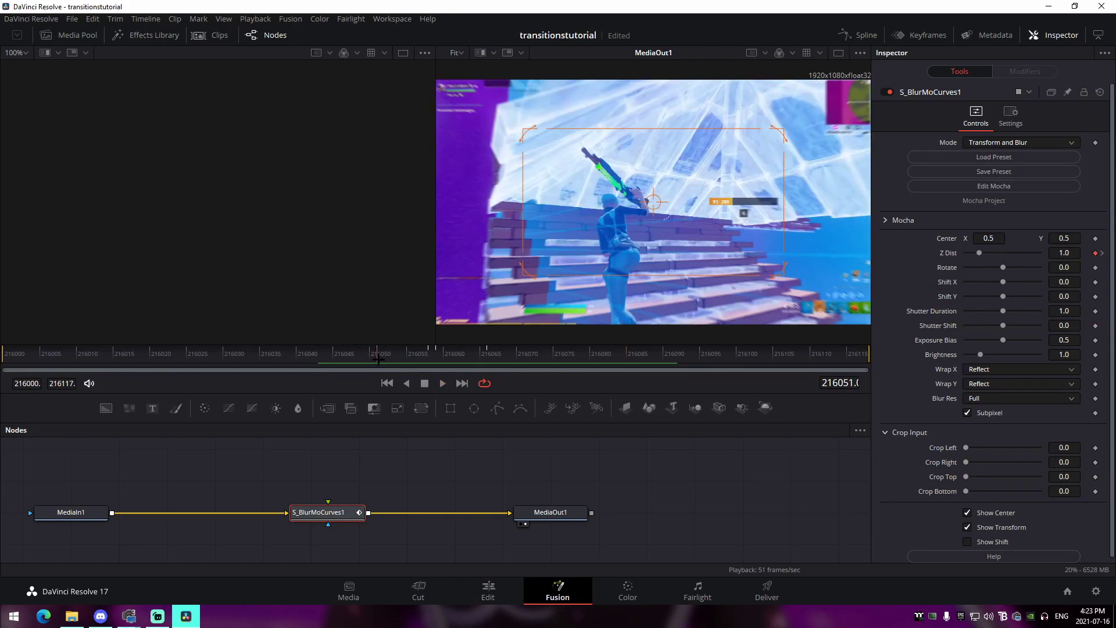
# - Show the S_BlurMoCurves1 Z Dist curve in the Spline editor, fit it to the view, and smooth its keyframes
pyautogui.click(864, 32)
pyautogui.click(496, 461)
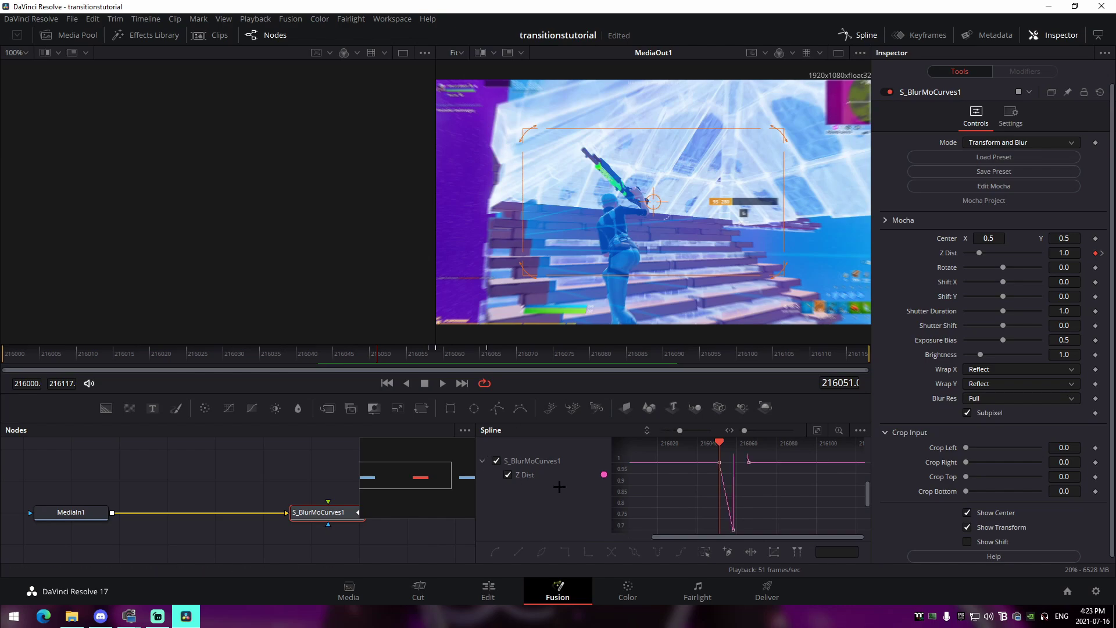
pyautogui.click(819, 430)
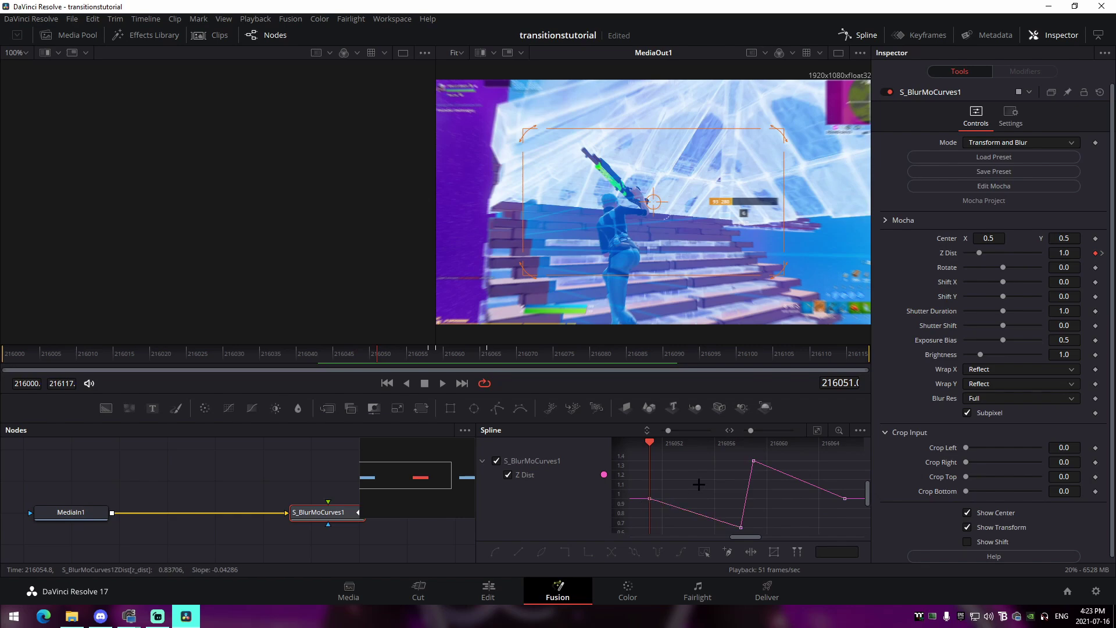
pyautogui.press('s')
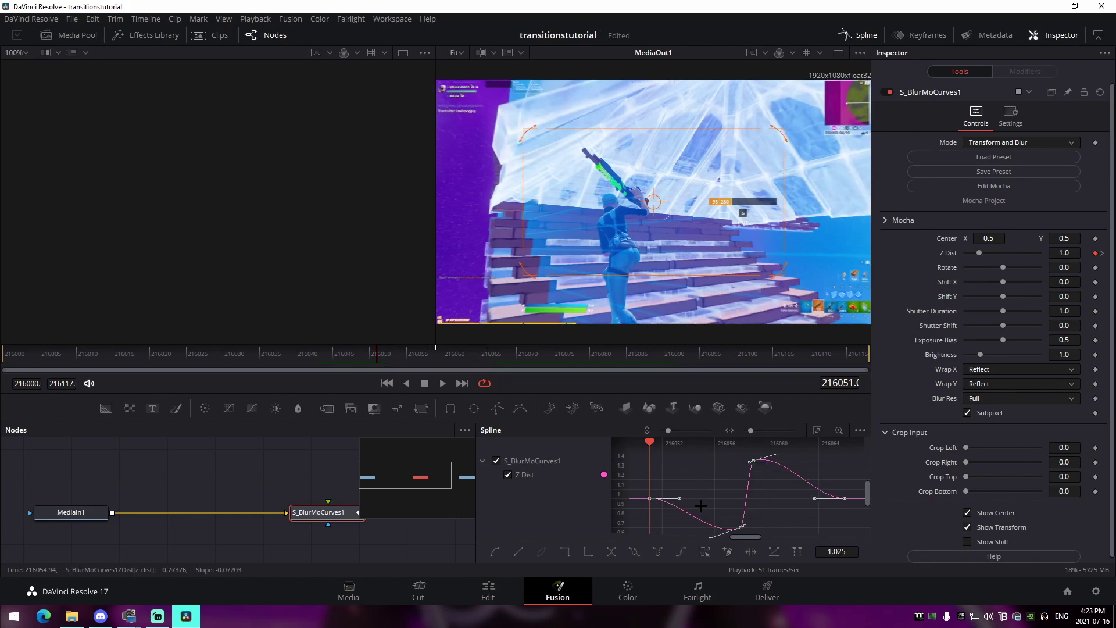
# - Reshape the Z Dist curve with long flat handles on the outer keyframes and vertical handles on the two keyframes at the cut
pyautogui.moveTo(685, 503); pyautogui.dragTo(729, 503)
pyautogui.click(712, 538)
pyautogui.hotkey('ctrl', 'f')
pyautogui.moveTo(710, 527); pyautogui.dragTo(739, 498)
pyautogui.moveTo(784, 461); pyautogui.dragTo(754, 490)
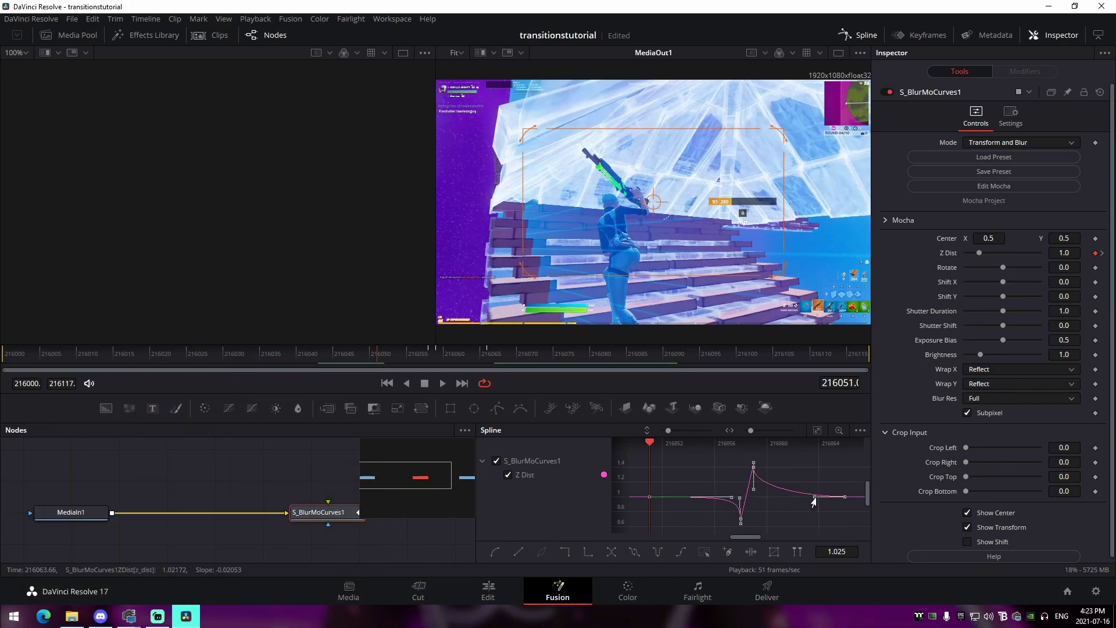
# - Play back the eased zoom transition and return the playhead to frame 216051
pyautogui.press('space')
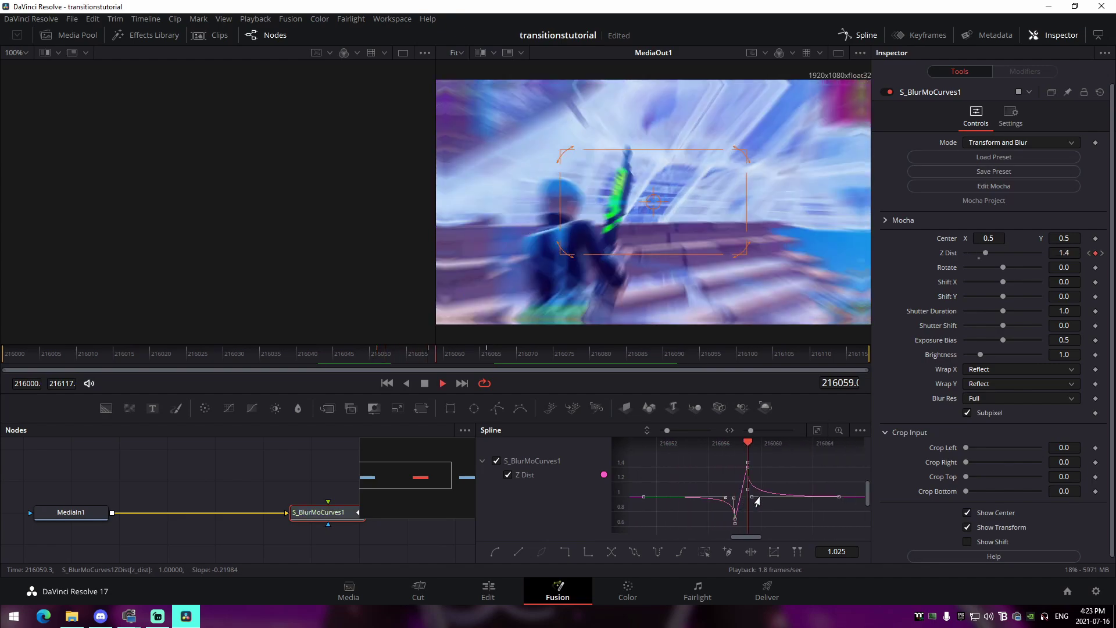
pyautogui.moveTo(778, 499); pyautogui.dragTo(936, 492)
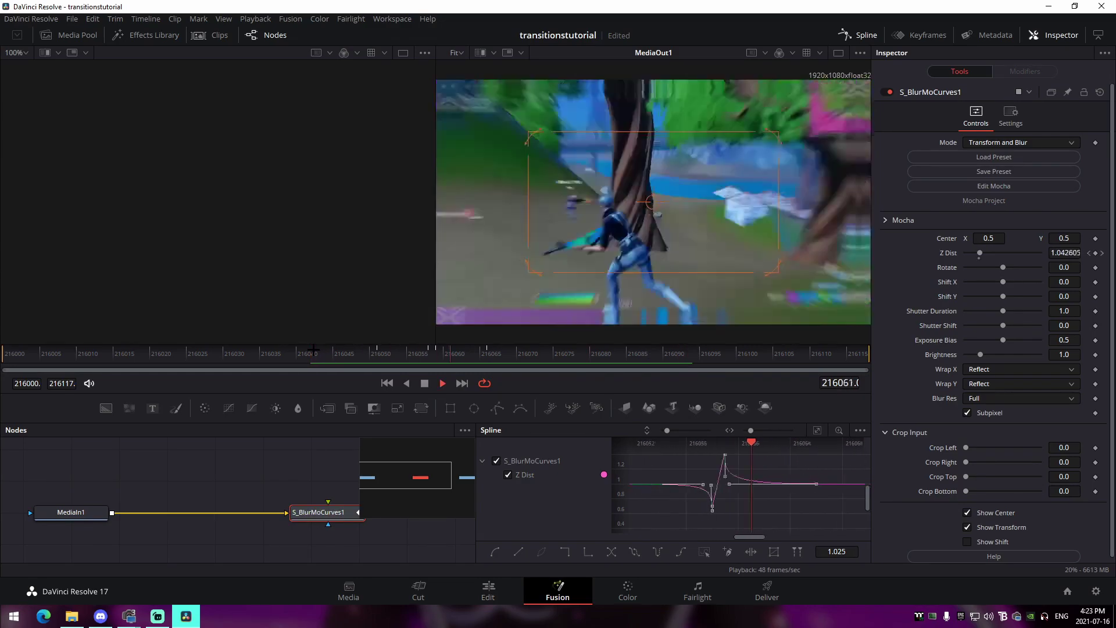
pyautogui.moveTo(317, 354); pyautogui.dragTo(378, 354)
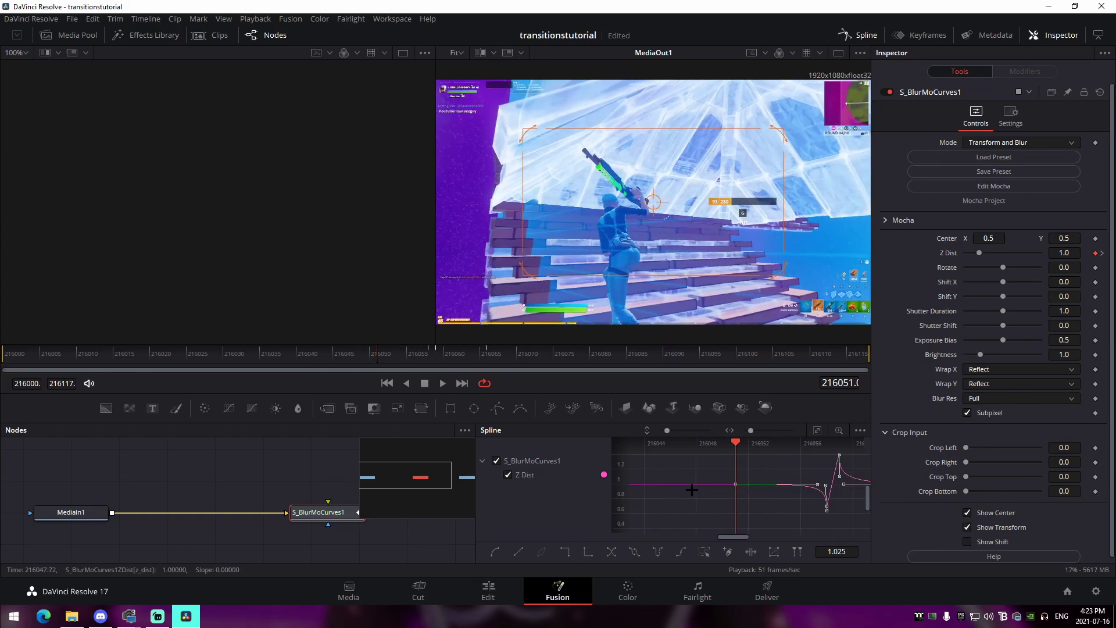
# - Move the starting Z Dist keyframe earlier to frame 216046 and raise the incoming curve handle of the 0.7 keyframe
pyautogui.click(740, 496)
pyautogui.moveTo(735, 489); pyautogui.dragTo(670, 486)
pyautogui.moveTo(735, 445); pyautogui.dragTo(670, 452)
pyautogui.click(826, 511)
# - Step through the frames from 216046 to 216054 to check how the zoom builds up before the cut
pyautogui.moveTo(383, 358); pyautogui.dragTo(342, 355)
pyautogui.press('Right')
pyautogui.press('Right')
pyautogui.press('Right')
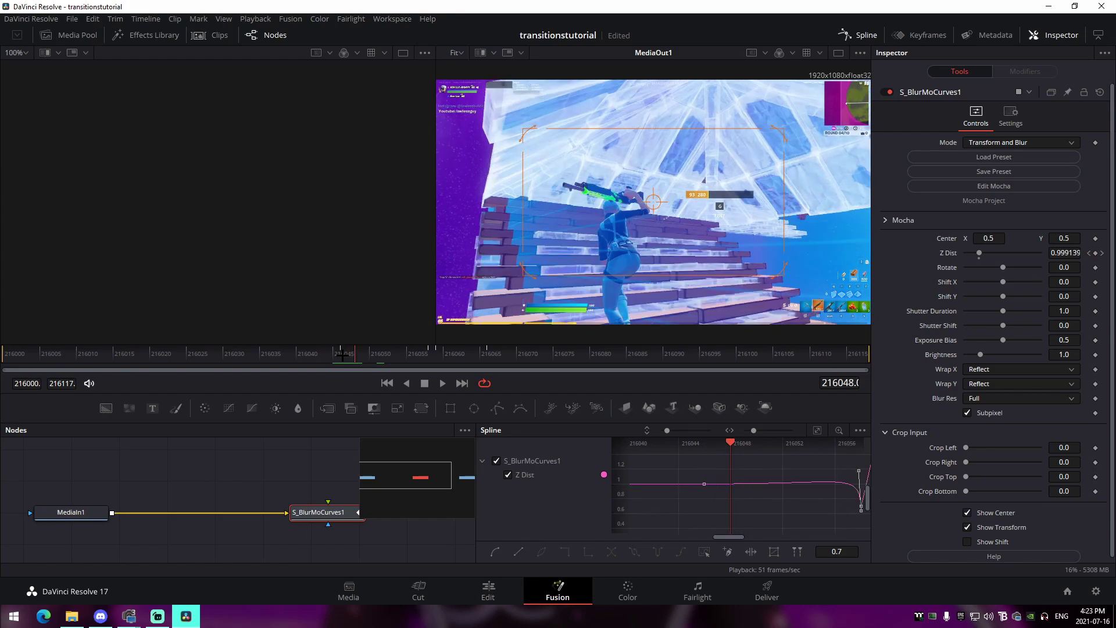
pyautogui.click(342, 352)
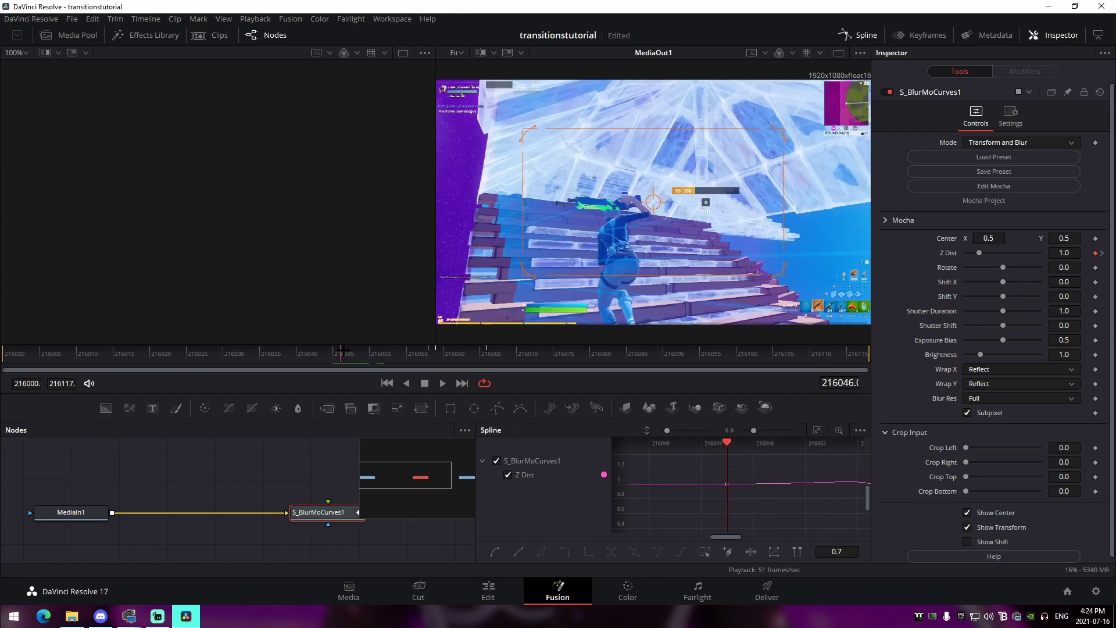
pyautogui.press('Right')
pyautogui.press('Right')
pyautogui.press('Right')
pyautogui.press('Right')
pyautogui.press('Right')
pyautogui.press('Right')
pyautogui.press('Right')
pyautogui.press('Right')
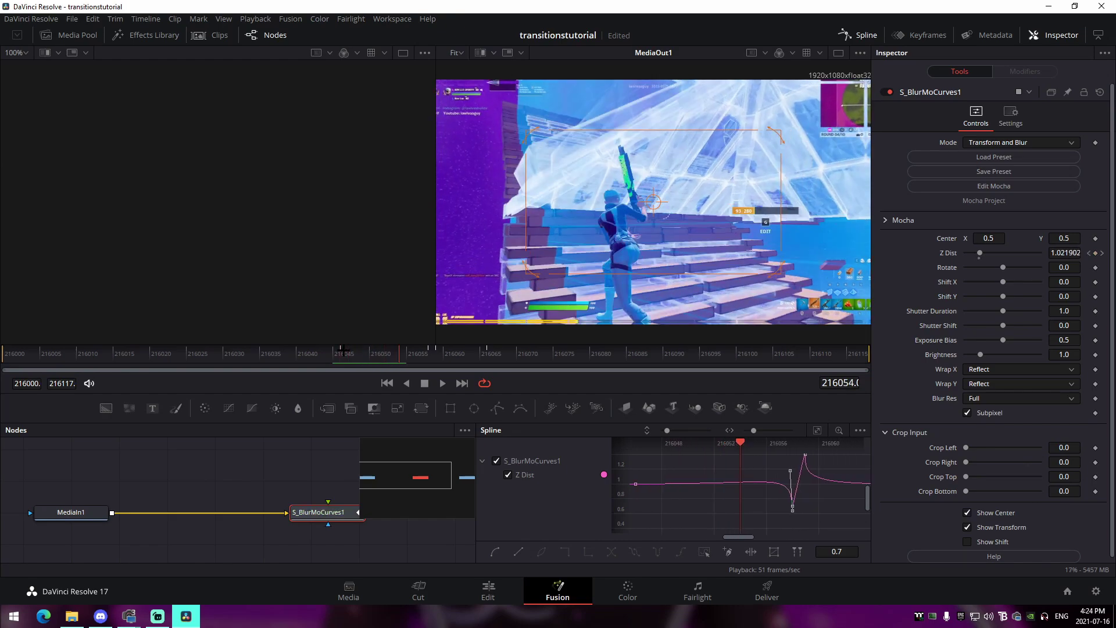